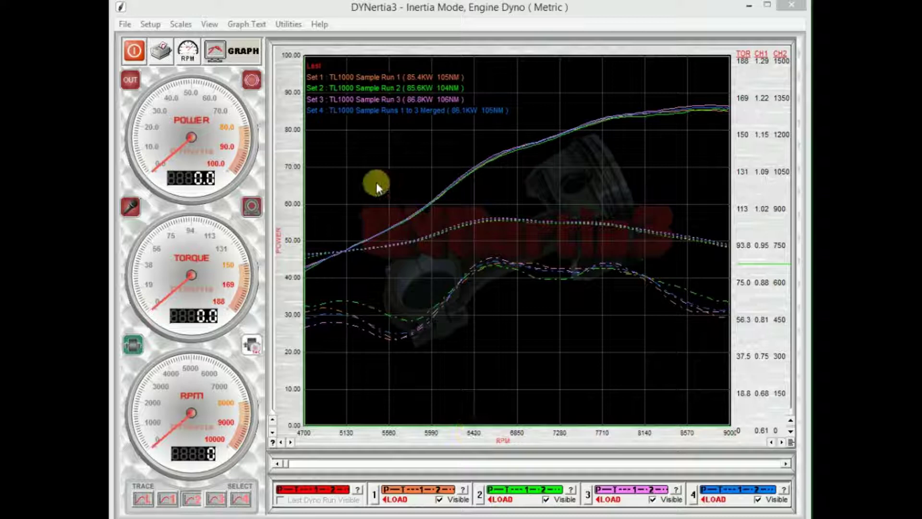
View the graph against speed and again against RPM, and examine the available RPM / speed source options
{"action": "left_click", "coordinate": [188, 50]}
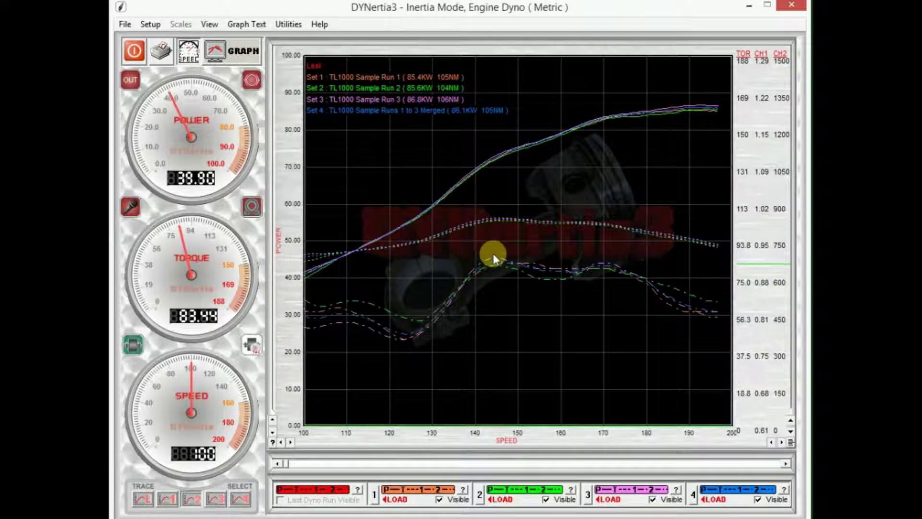
{"action": "left_click", "coordinate": [189, 52]}
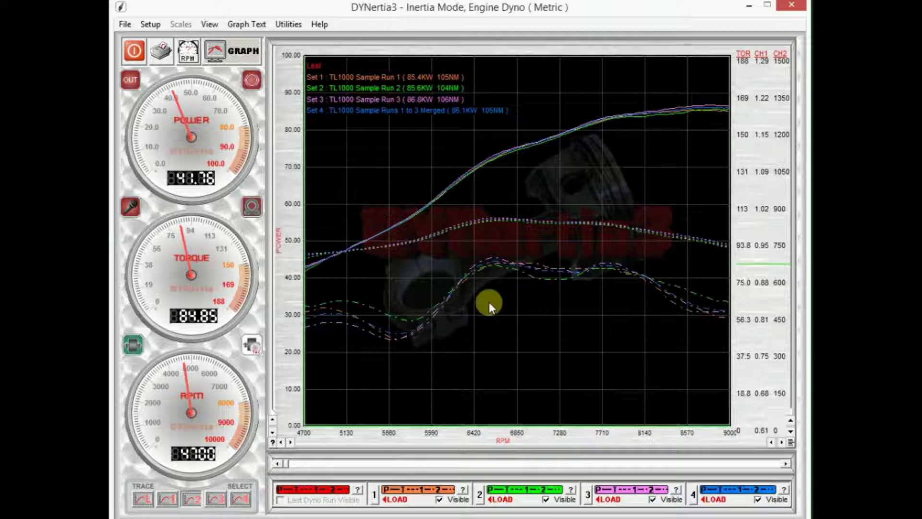
{"action": "left_click", "coordinate": [255, 354]}
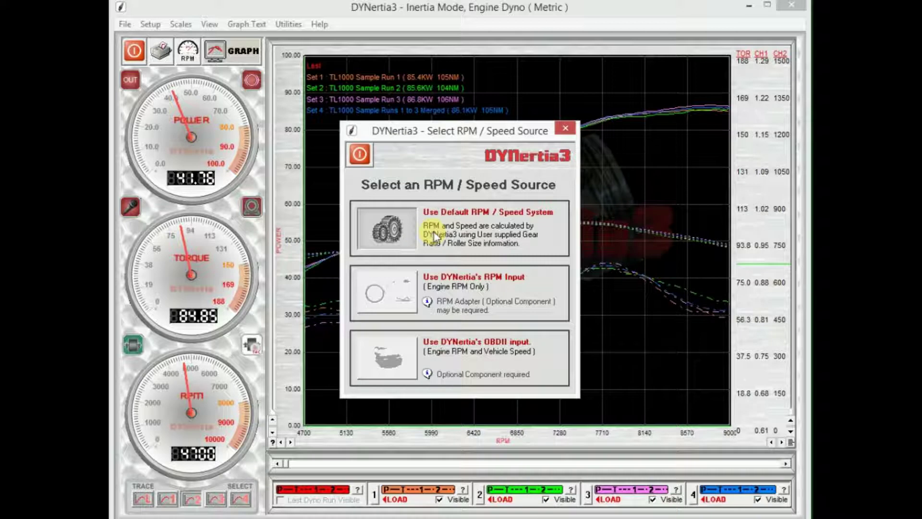
{"action": "left_click", "coordinate": [361, 155]}
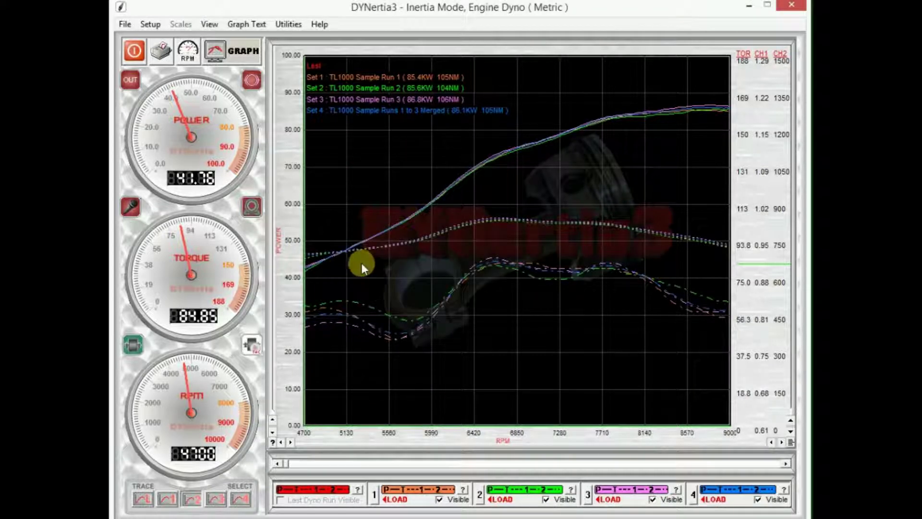
Switch from the graph to the dyno screen and cycle the current ratio through the stored ratios back to N/A (Shaft)
{"action": "left_click", "coordinate": [245, 56]}
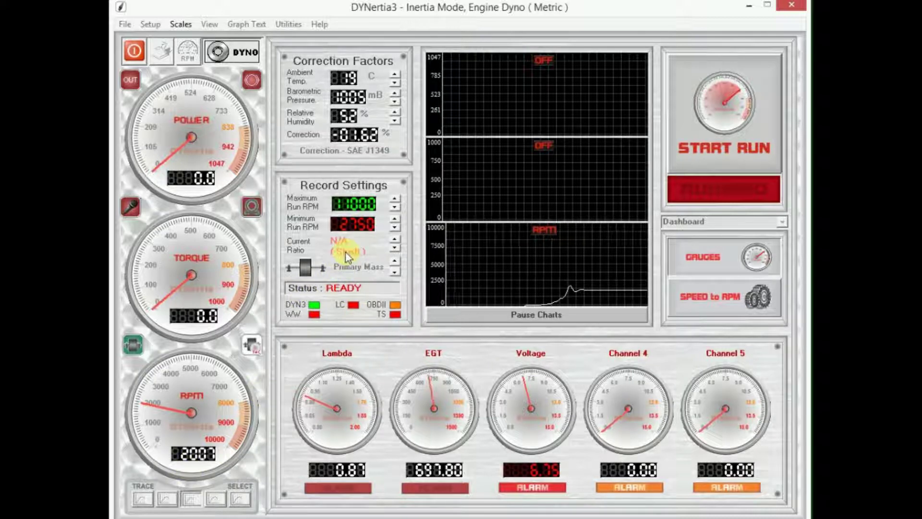
{"action": "left_click", "coordinate": [395, 239]}
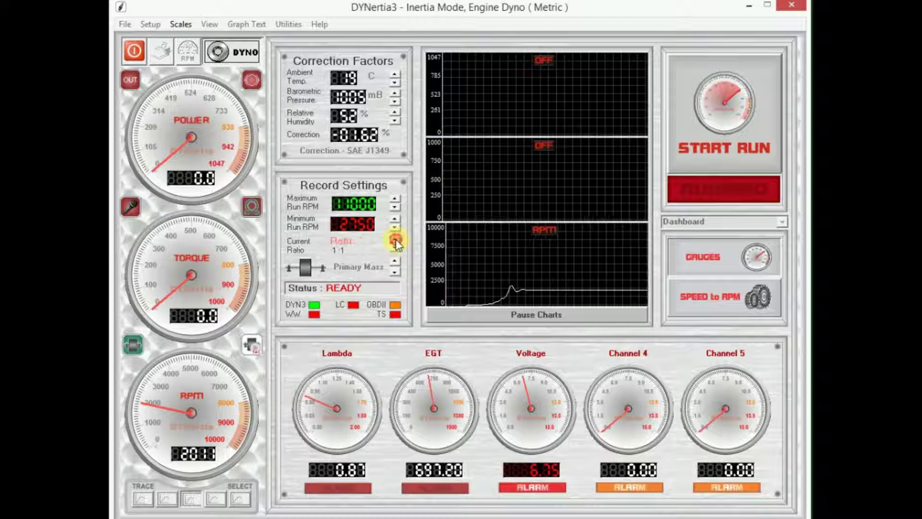
{"action": "left_click", "coordinate": [396, 248]}
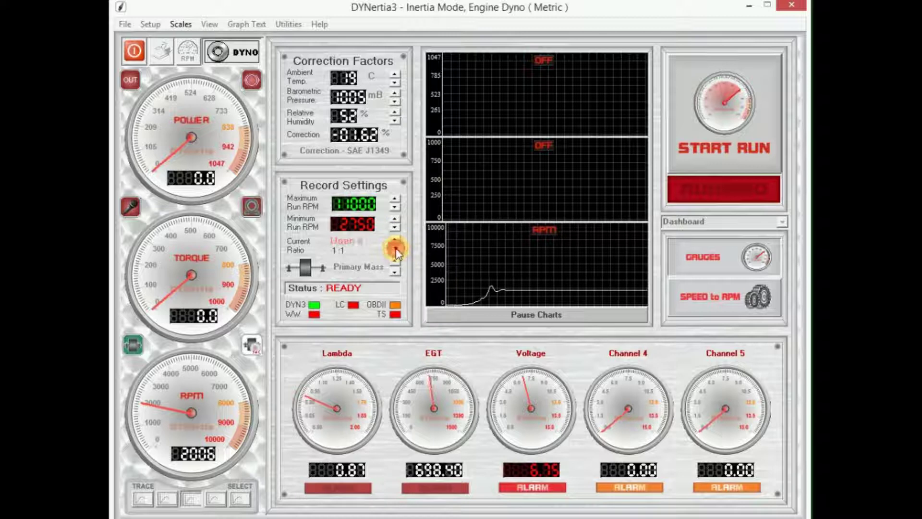
{"action": "left_click", "coordinate": [395, 248]}
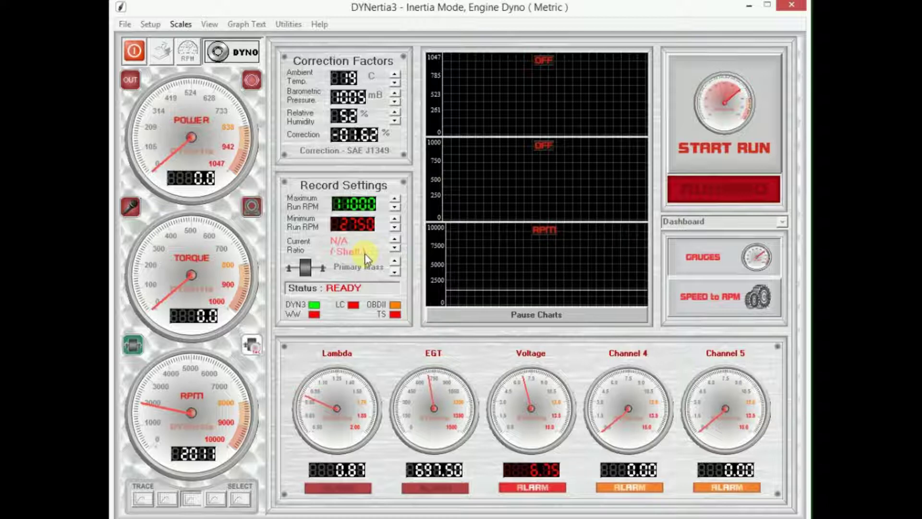
Set the User Ratio to 3.7 in the gear ratios and use it as the current ratio
{"action": "left_click", "coordinate": [707, 304]}
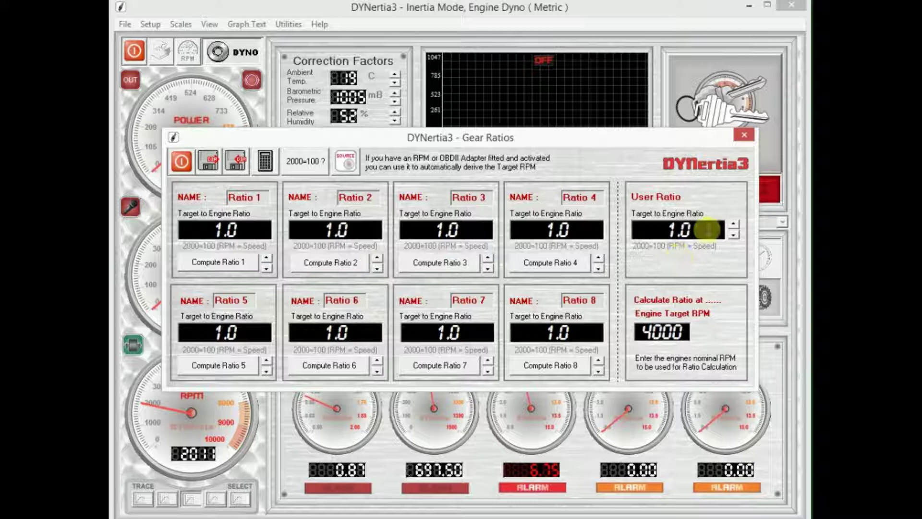
{"action": "double_click", "coordinate": [670, 230]}
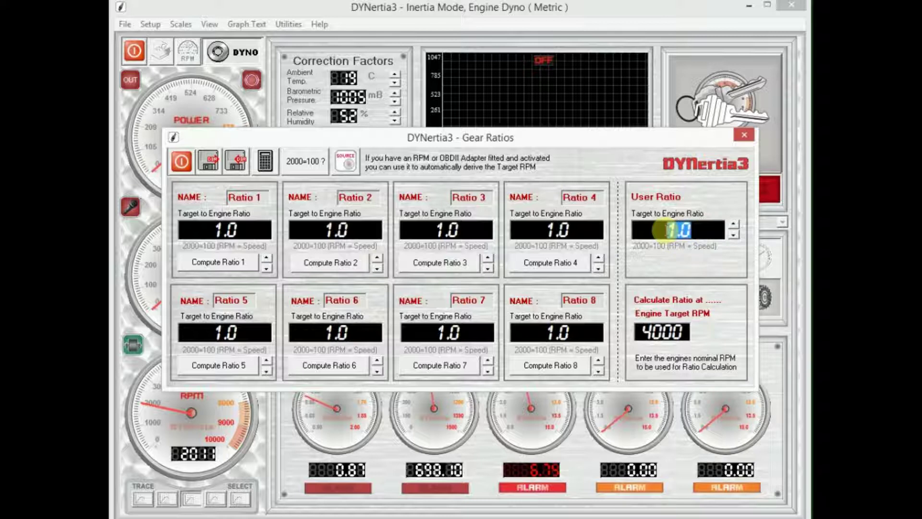
{"action": "type", "text": "3.7"}
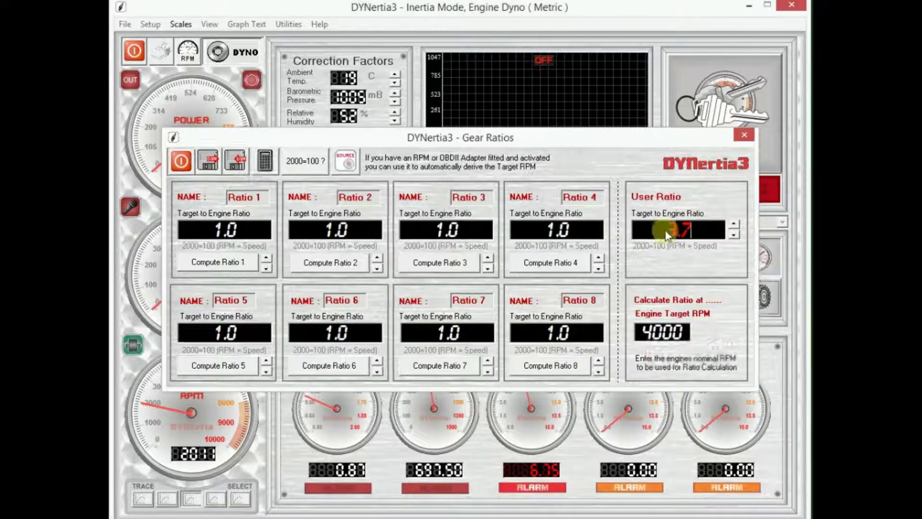
{"action": "key", "text": "Return"}
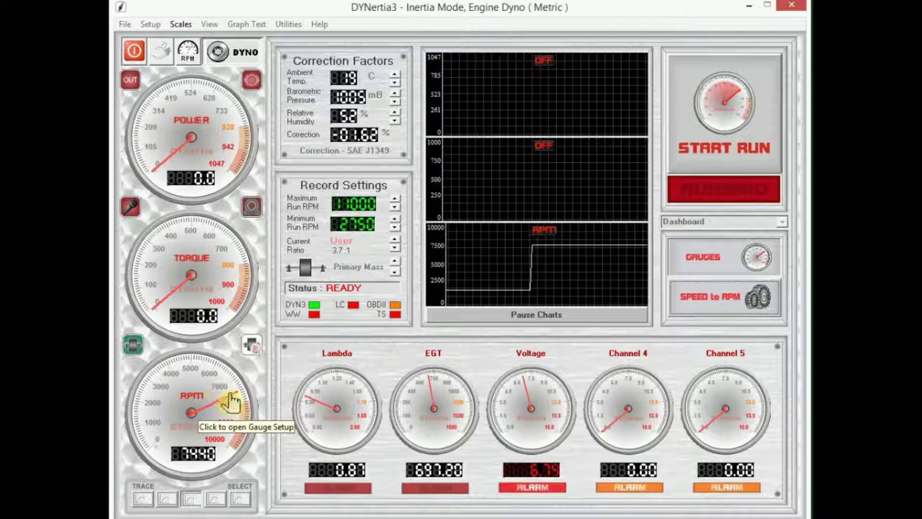
Compare the RPM reading under Ratio 8 with the User ratio, ending on the User ratio
{"action": "left_click", "coordinate": [395, 247]}
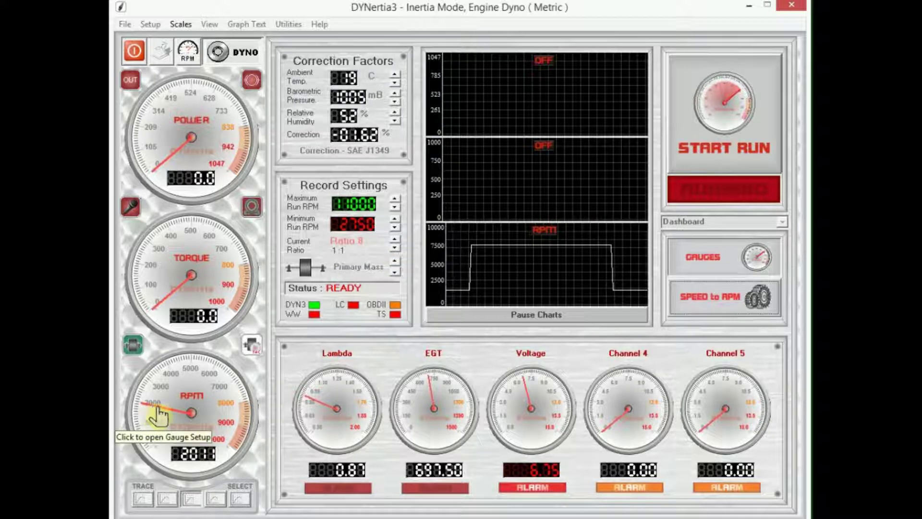
{"action": "left_click", "coordinate": [396, 246]}
{"action": "left_click", "coordinate": [396, 239]}
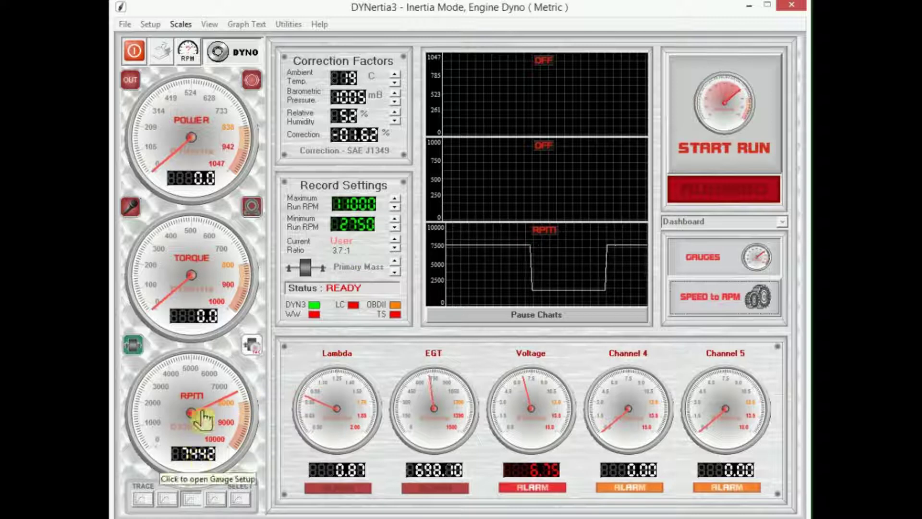
Set the target-to-engine value of Ratio 2 to 3.7 and rename it 52t14t in the gear ratios
{"action": "left_click", "coordinate": [722, 305]}
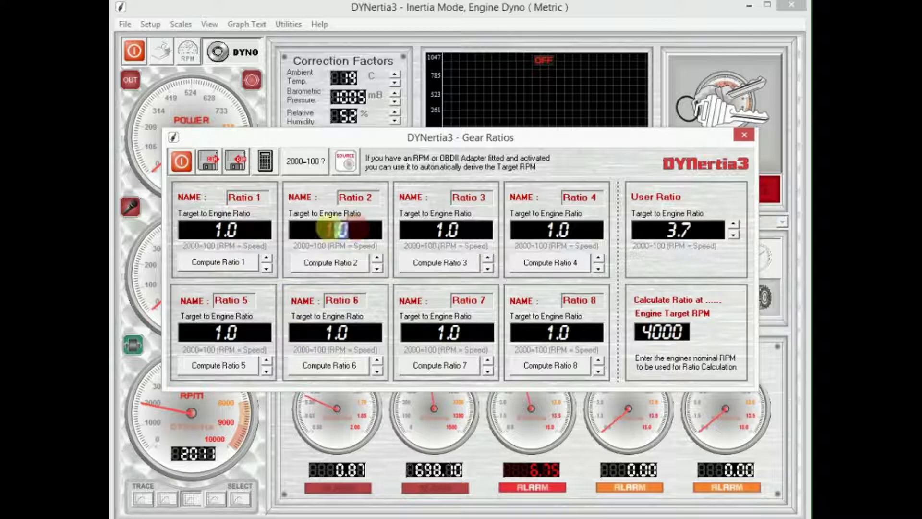
{"action": "left_click_drag", "start_coordinate": [368, 230], "coordinate": [317, 229]}
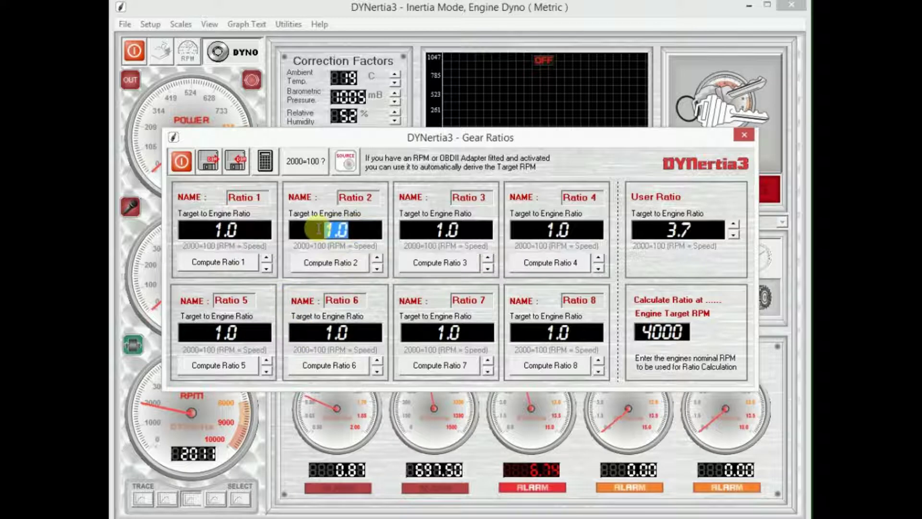
{"action": "type", "text": "3.7"}
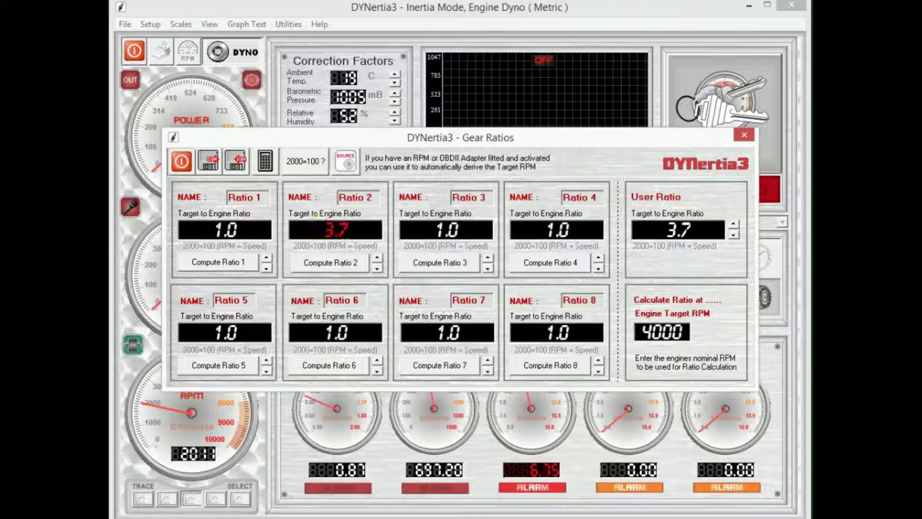
{"action": "left_click", "coordinate": [345, 199]}
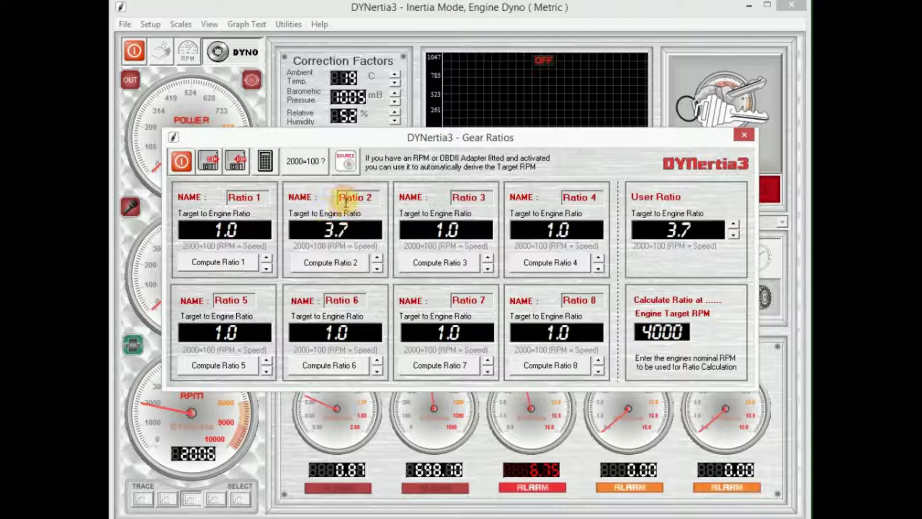
{"action": "left_click_drag", "start_coordinate": [339, 198], "coordinate": [375, 198]}
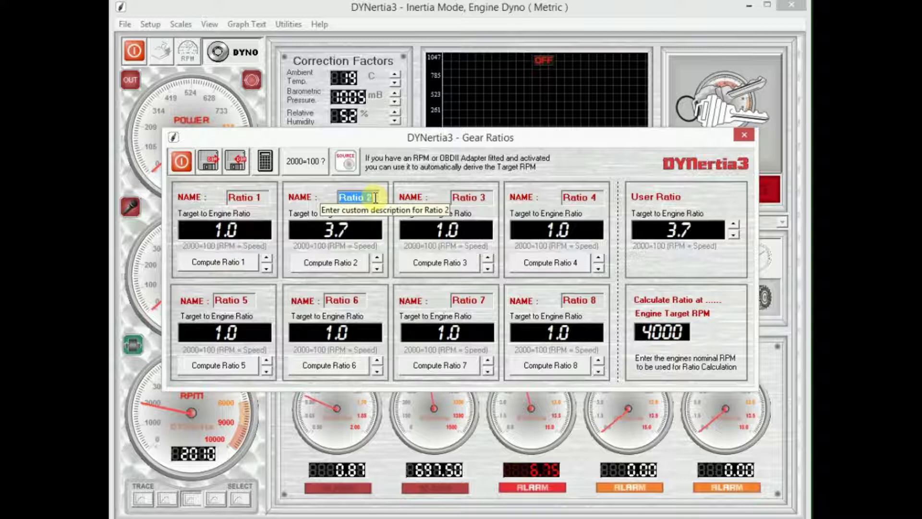
{"action": "type", "text": "52"}
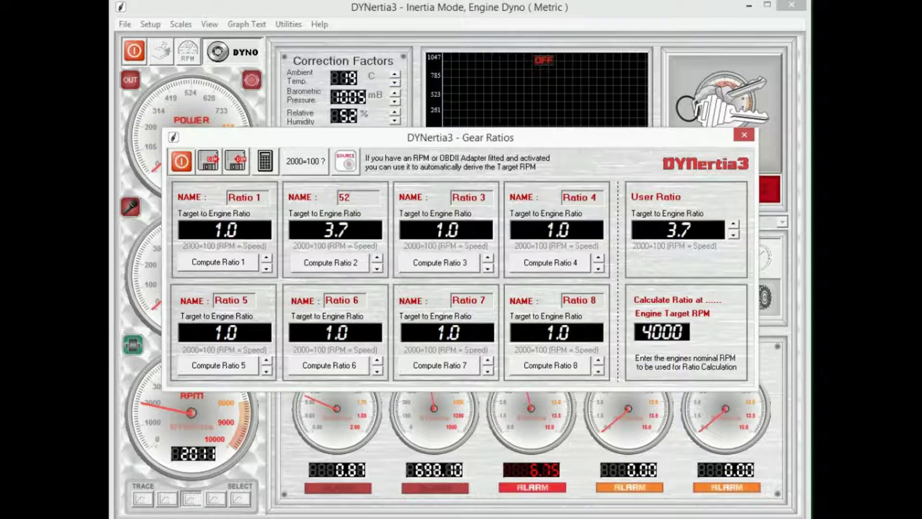
{"action": "type", "text": "t14t"}
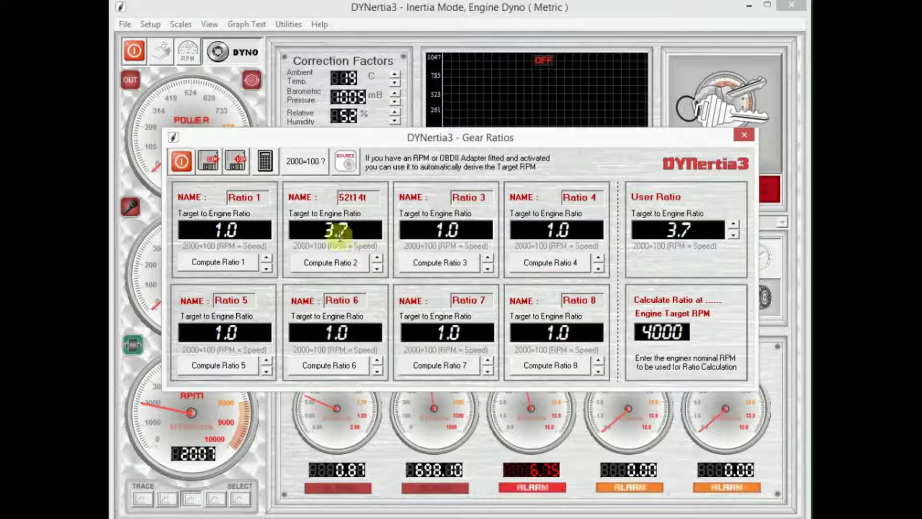
{"action": "left_click", "coordinate": [181, 161]}
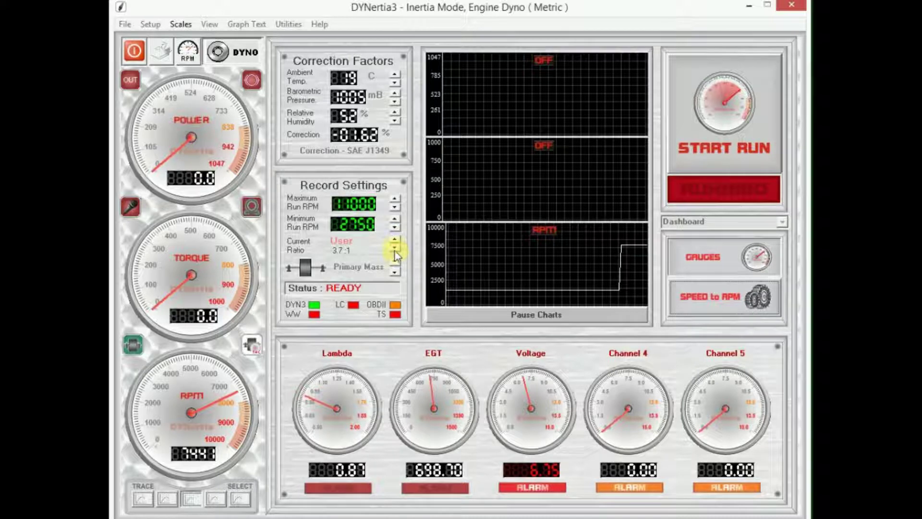
Select the 52t14t ratio as the current ratio in the record settings
{"action": "left_click", "coordinate": [394, 248]}
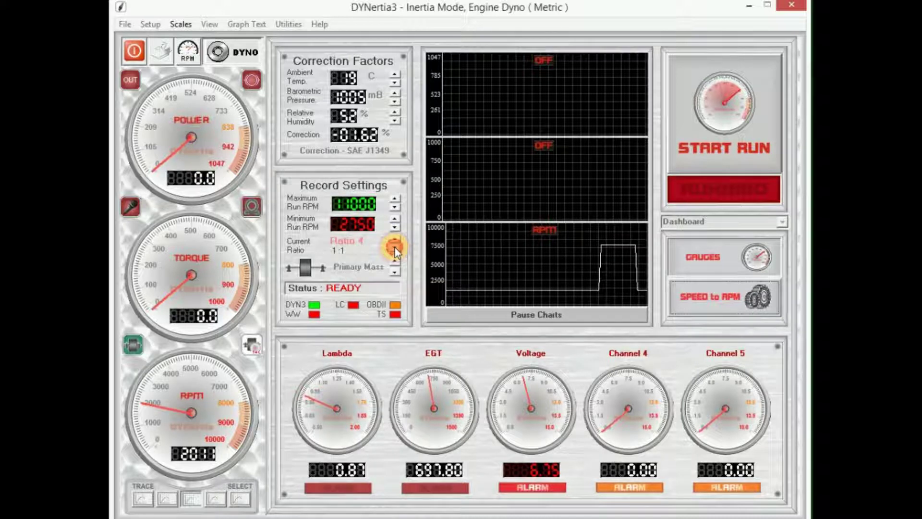
{"action": "left_click", "coordinate": [394, 247]}
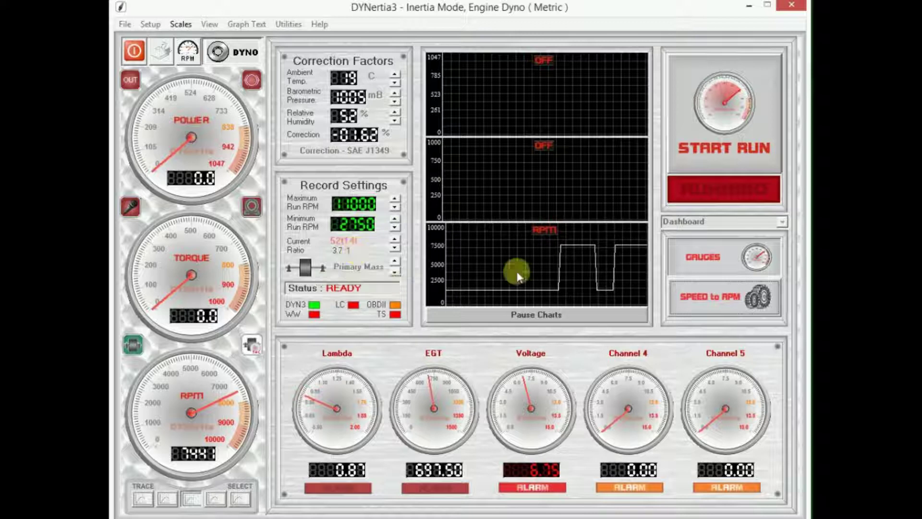
Compute Ratio 1 in the gear ratios using an engine target RPM of 4000
{"action": "left_click", "coordinate": [693, 303]}
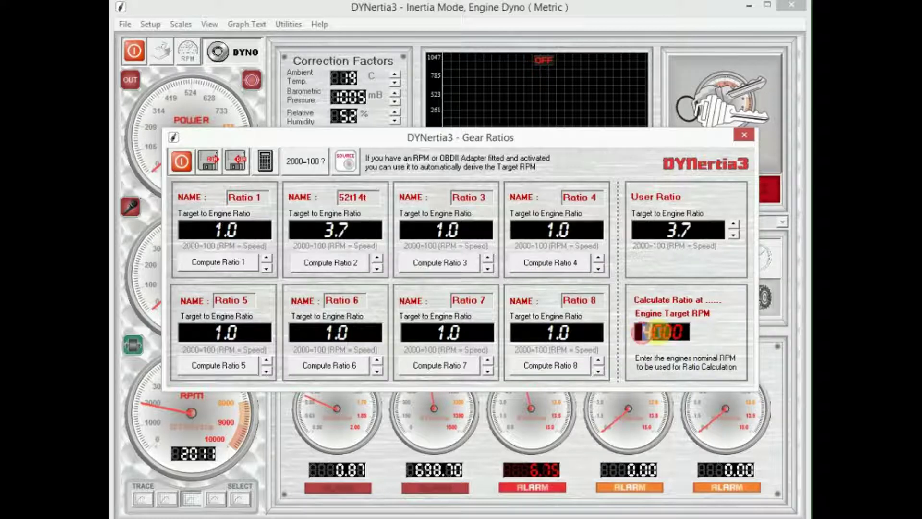
{"action": "left_click_drag", "start_coordinate": [643, 331], "coordinate": [676, 332]}
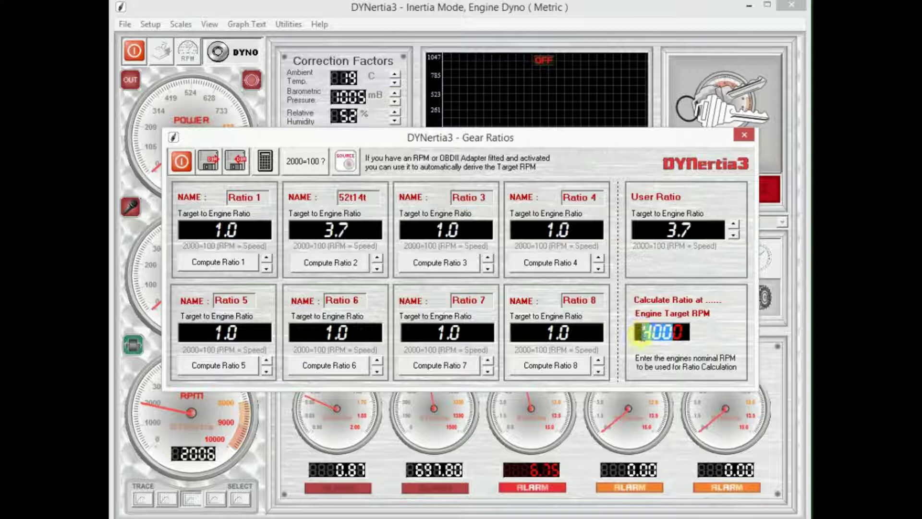
{"action": "left_click", "coordinate": [643, 331]}
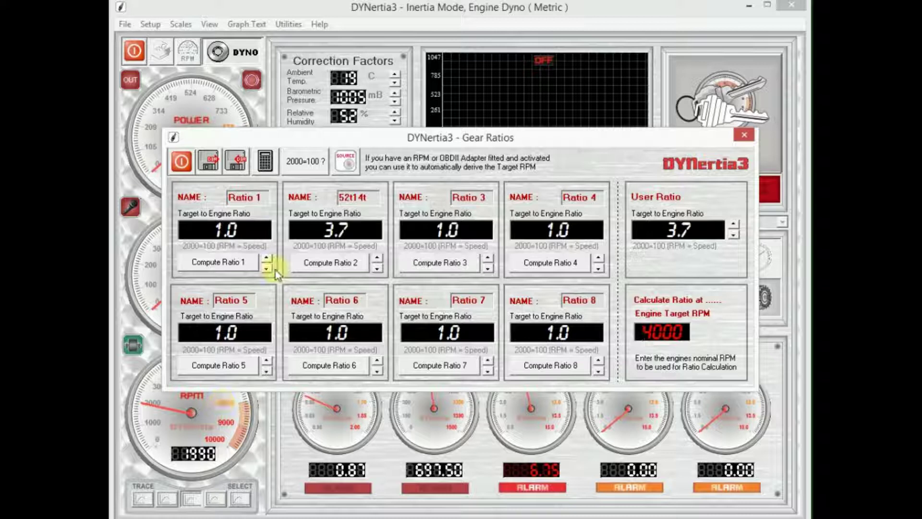
{"action": "left_click", "coordinate": [229, 262]}
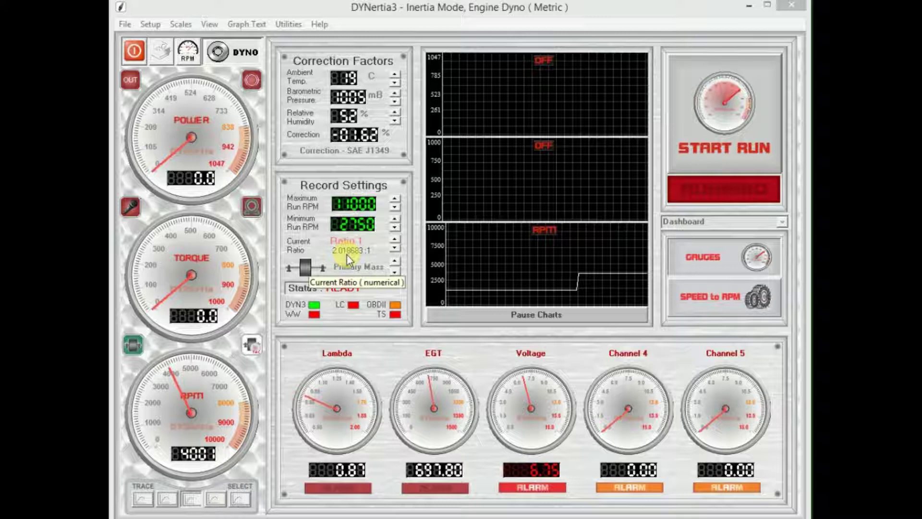
Compute Ratio 3 from the shaft speed at the 4000 engine target RPM and dismiss the message
{"action": "left_click", "coordinate": [696, 305]}
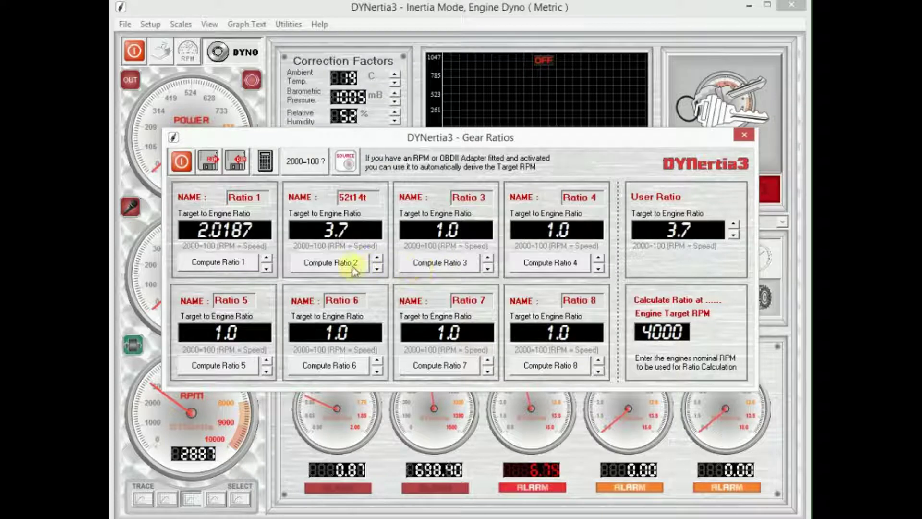
{"action": "left_click", "coordinate": [425, 264]}
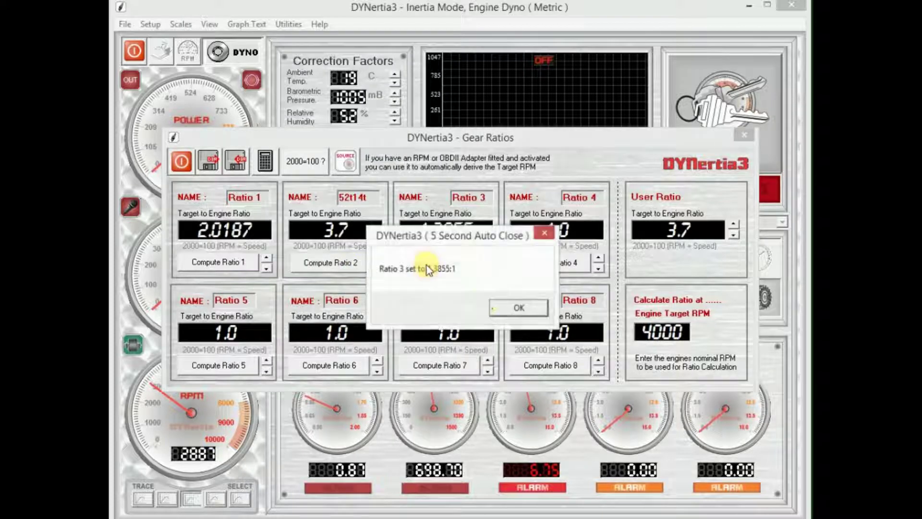
{"action": "left_click", "coordinate": [502, 307]}
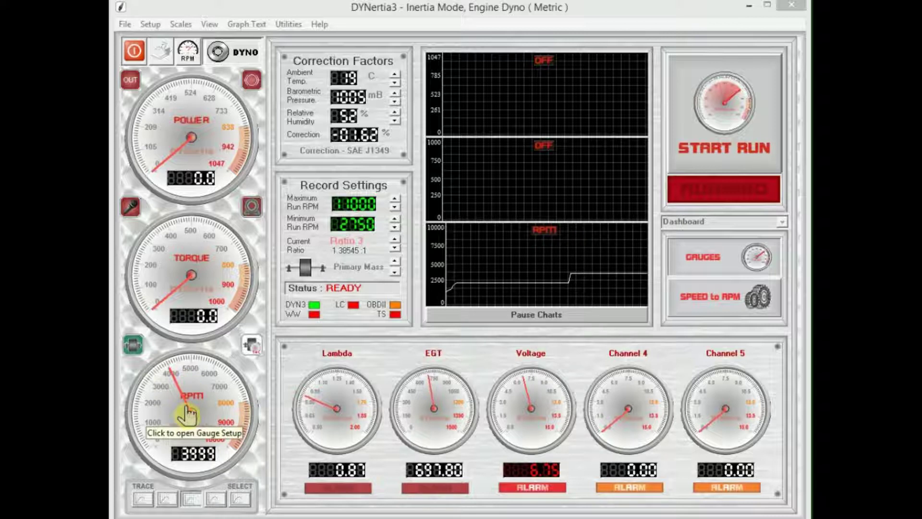
Reopen the gear ratios and fine-tune Ratio 3 up and down, ending at 1.4855
{"action": "left_click", "coordinate": [710, 305]}
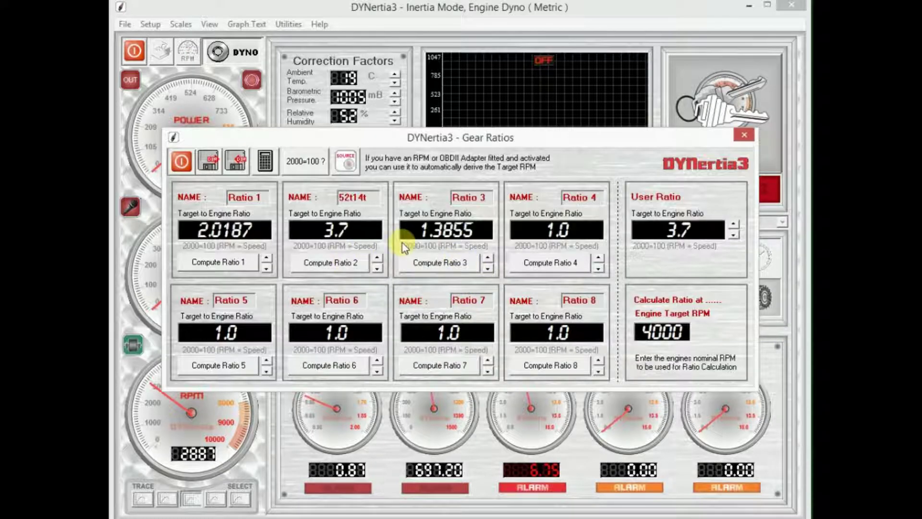
{"action": "left_click", "coordinate": [487, 258]}
{"action": "left_click", "coordinate": [487, 258]}
{"action": "left_click", "coordinate": [488, 268]}
{"action": "left_click", "coordinate": [488, 268]}
{"action": "left_click", "coordinate": [488, 268]}
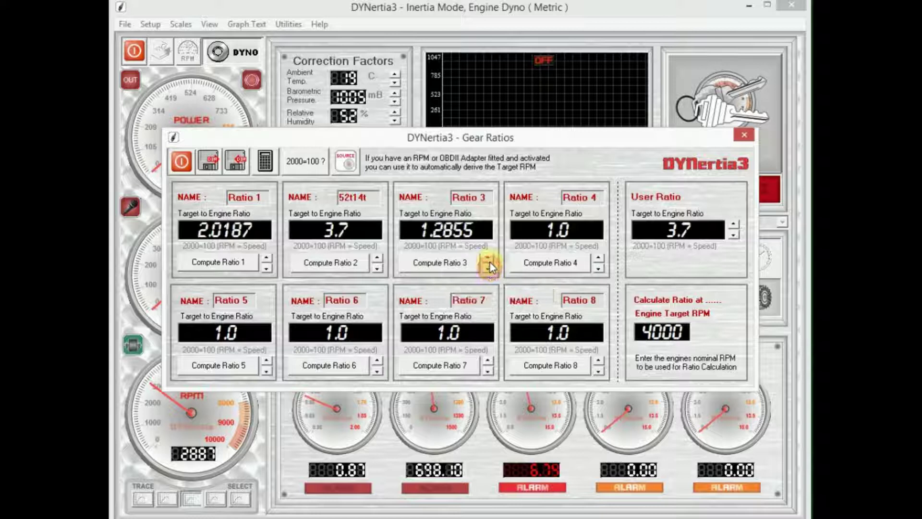
{"action": "left_click", "coordinate": [489, 259]}
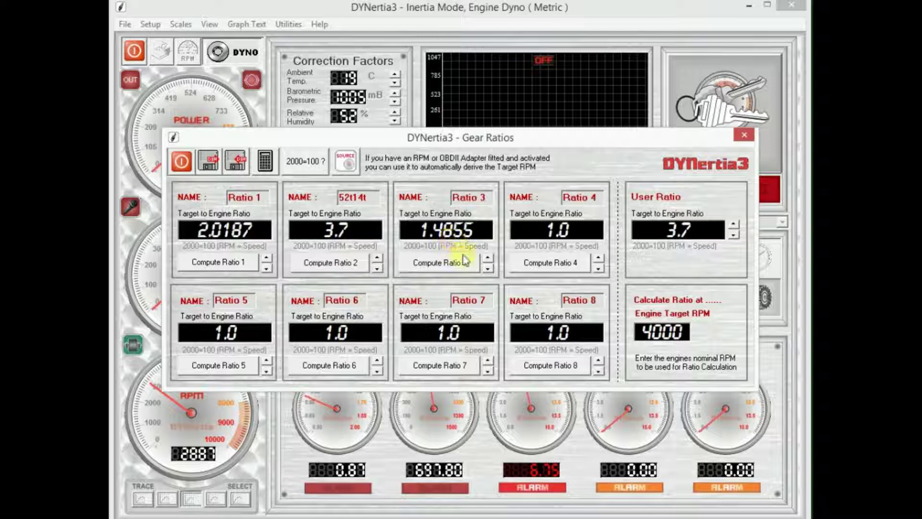
{"action": "left_click", "coordinate": [488, 269]}
{"action": "left_click", "coordinate": [489, 260]}
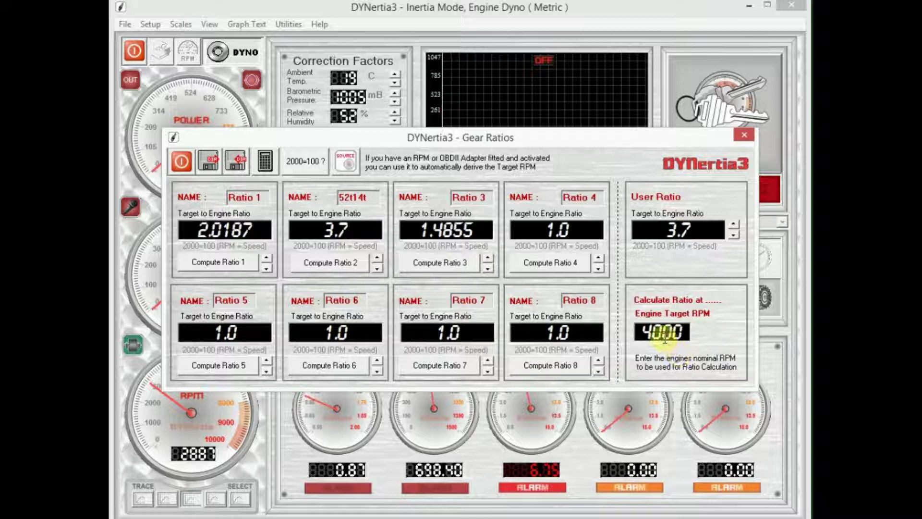
Rename Ratio 3 as Gear4 and accept its ratio of 1.4855 as the current ratio
{"action": "left_click", "coordinate": [457, 199]}
{"action": "left_click_drag", "start_coordinate": [453, 198], "coordinate": [491, 198]}
{"action": "type", "text": "Ge"}
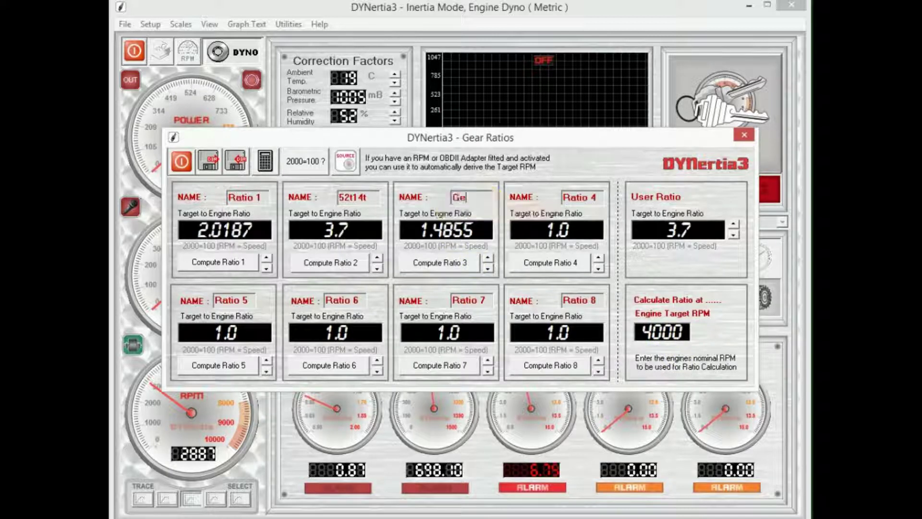
{"action": "type", "text": "ar4"}
{"action": "left_click", "coordinate": [481, 231]}
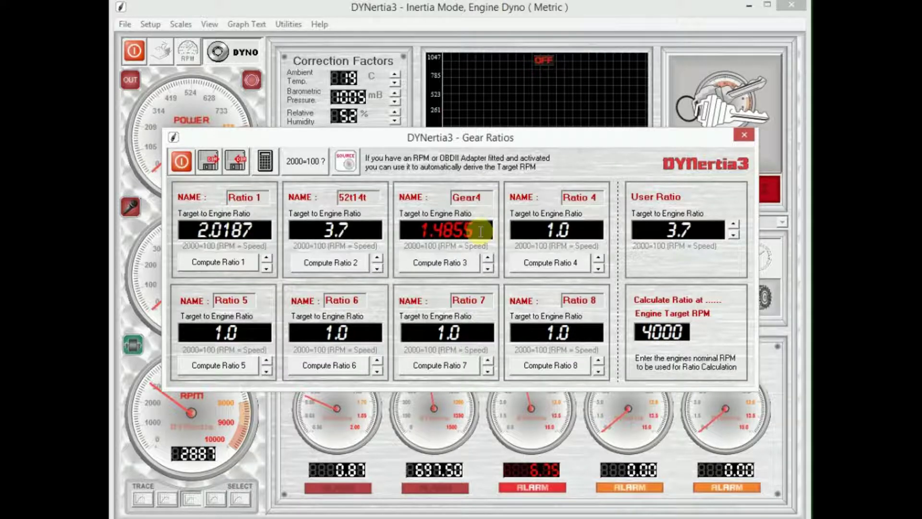
{"action": "key", "text": "Return"}
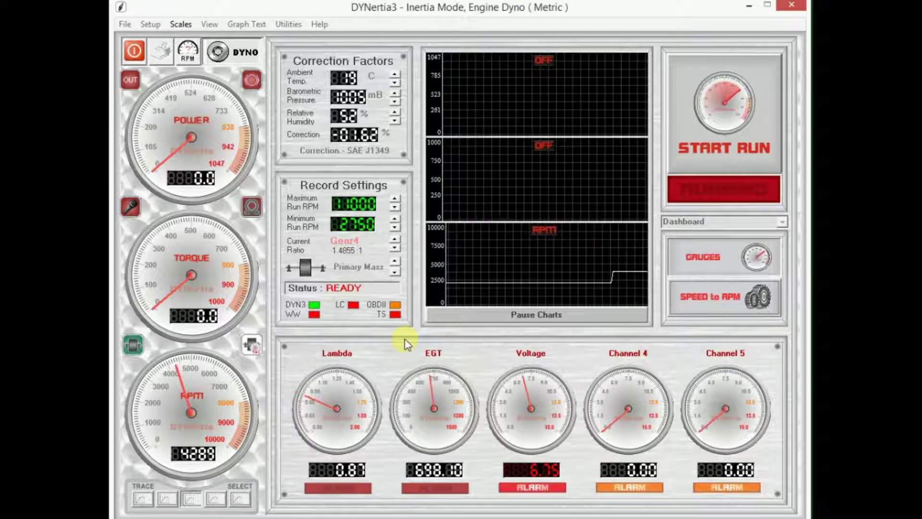
Reopen the gear ratios, enter 3500=125 as Ratio 4's engine RPM to speed relation, and accept the calculated ratio
{"action": "left_click", "coordinate": [705, 302]}
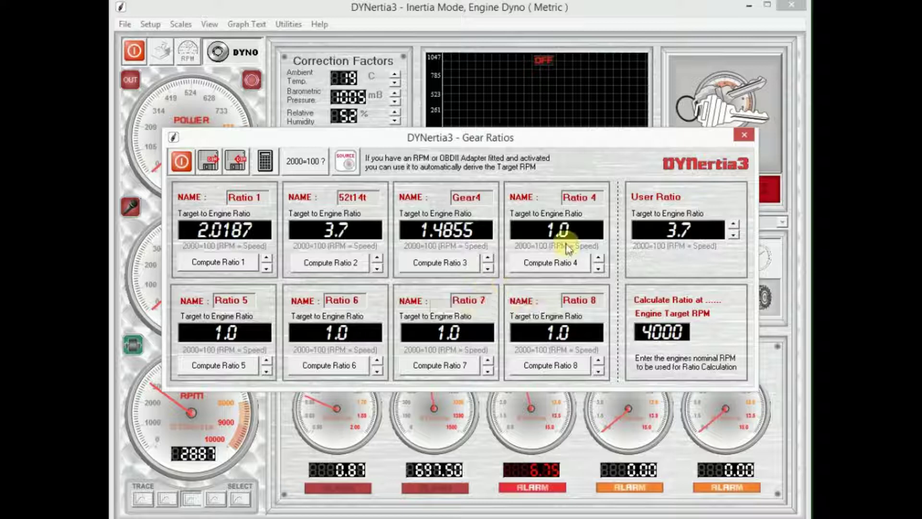
{"action": "left_click_drag", "start_coordinate": [580, 230], "coordinate": [528, 230]}
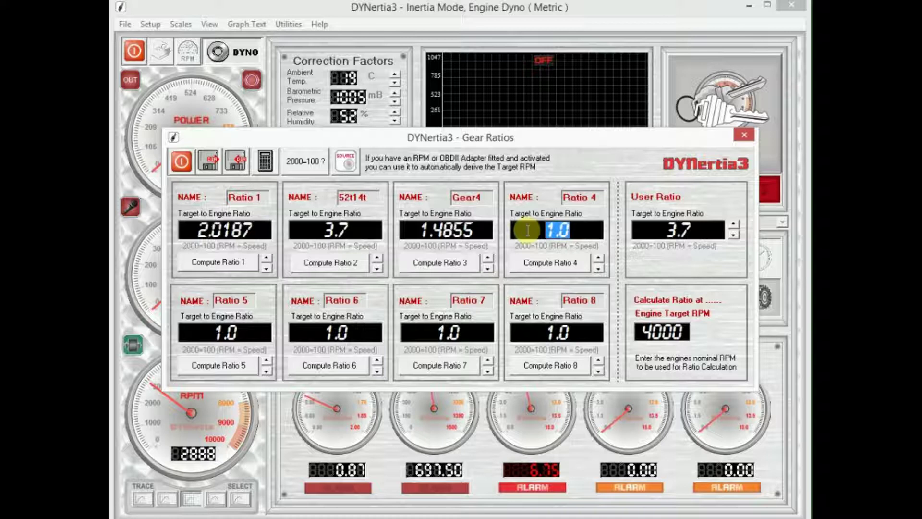
{"action": "type", "text": "35"}
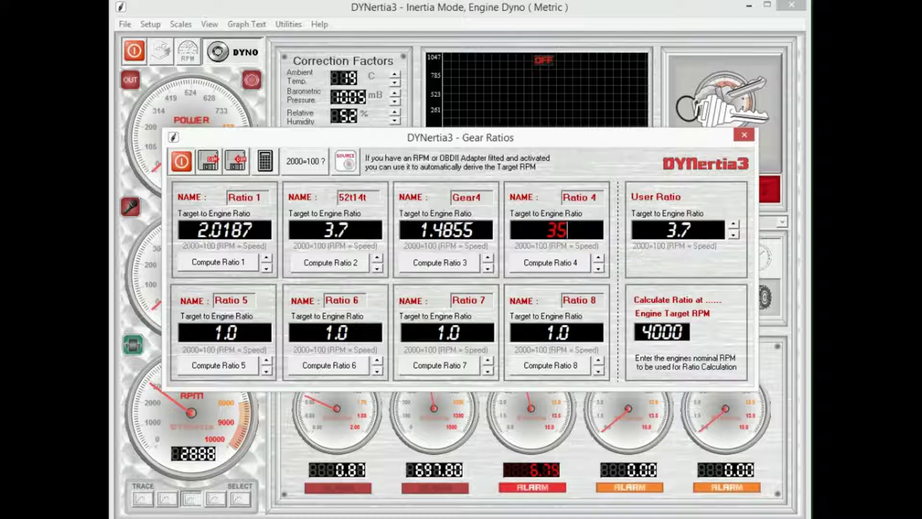
{"action": "type", "text": "00"}
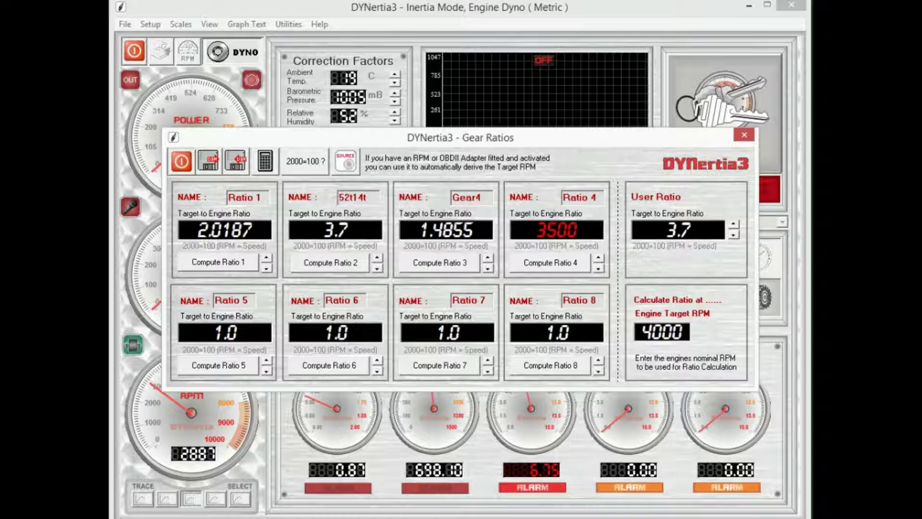
{"action": "type", "text": "="}
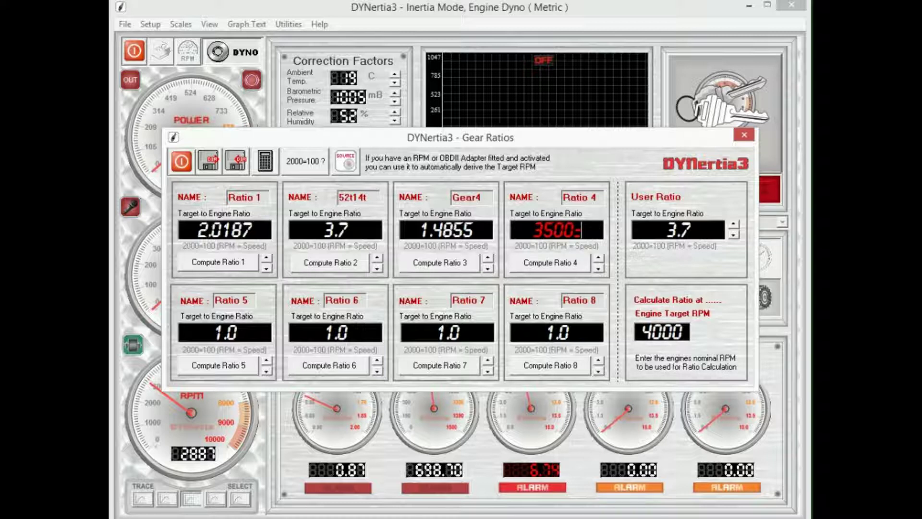
{"action": "type", "text": "125"}
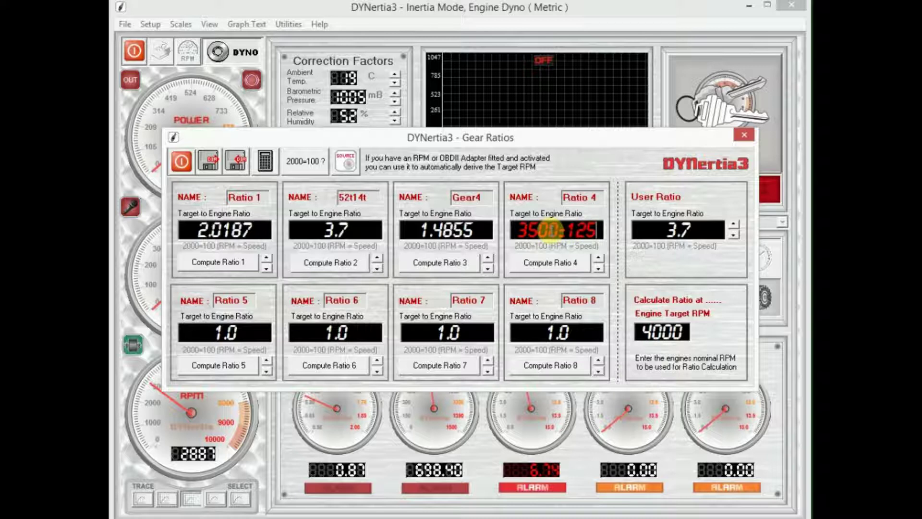
{"action": "key", "text": "Return"}
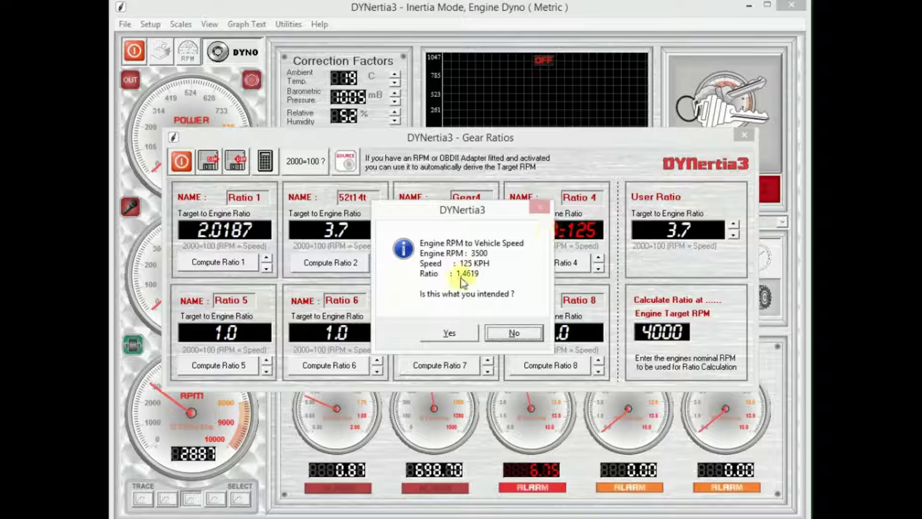
{"action": "left_click", "coordinate": [466, 335]}
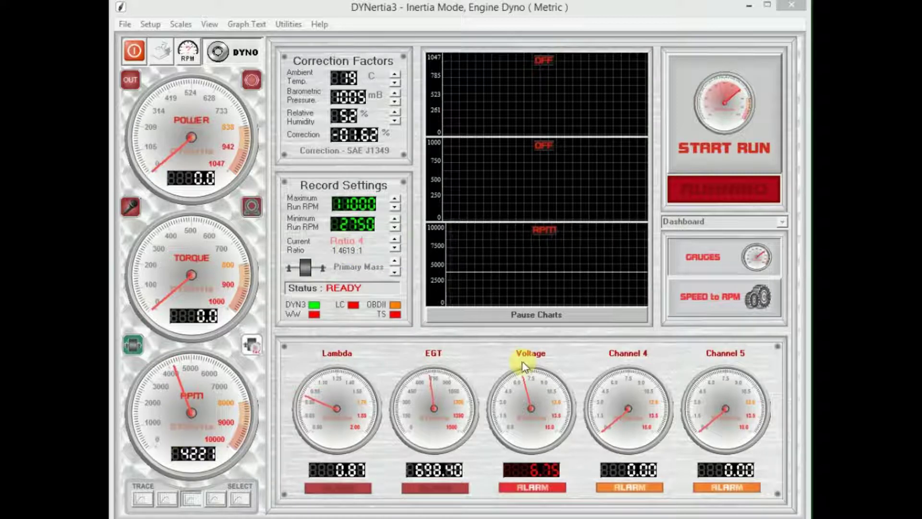
Review the RPM / speed source options from the gear ratios, and compute Ratio 8 at the 4000 engine target RPM
{"action": "left_click", "coordinate": [697, 302]}
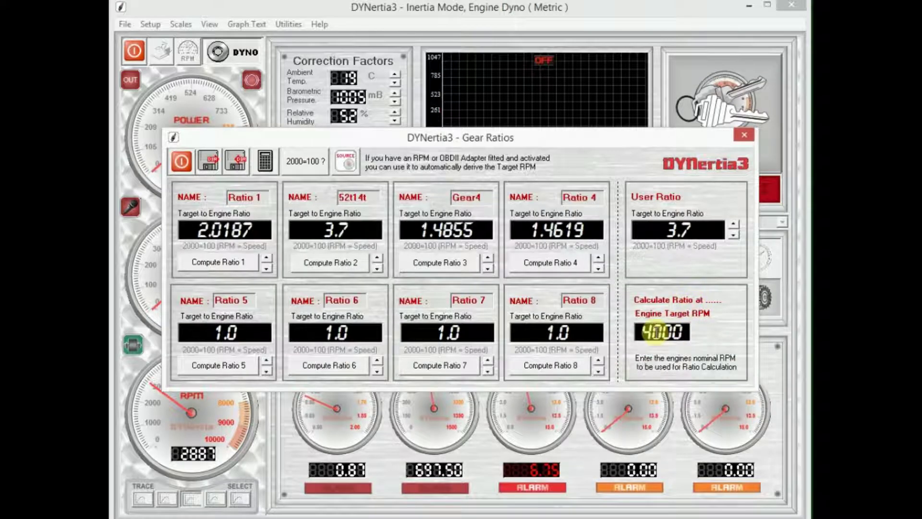
{"action": "left_click", "coordinate": [638, 332]}
{"action": "double_click", "coordinate": [663, 331]}
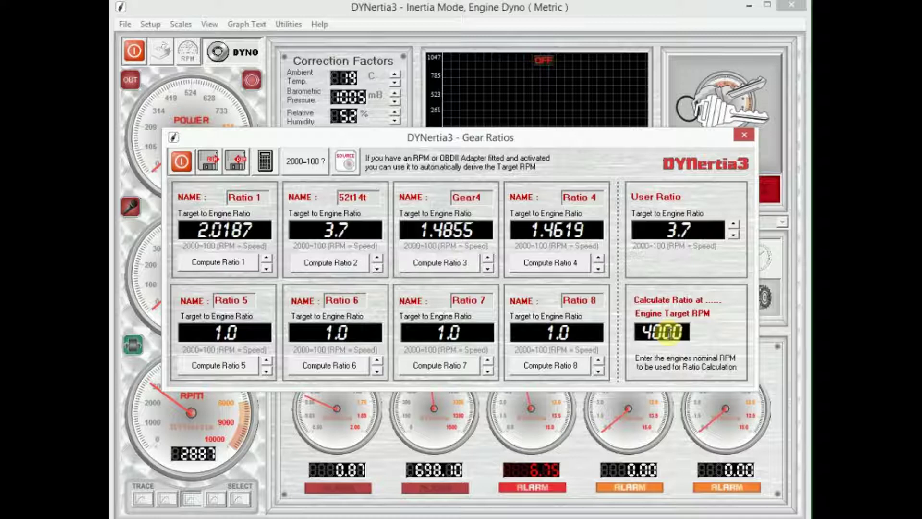
{"action": "left_click", "coordinate": [344, 164]}
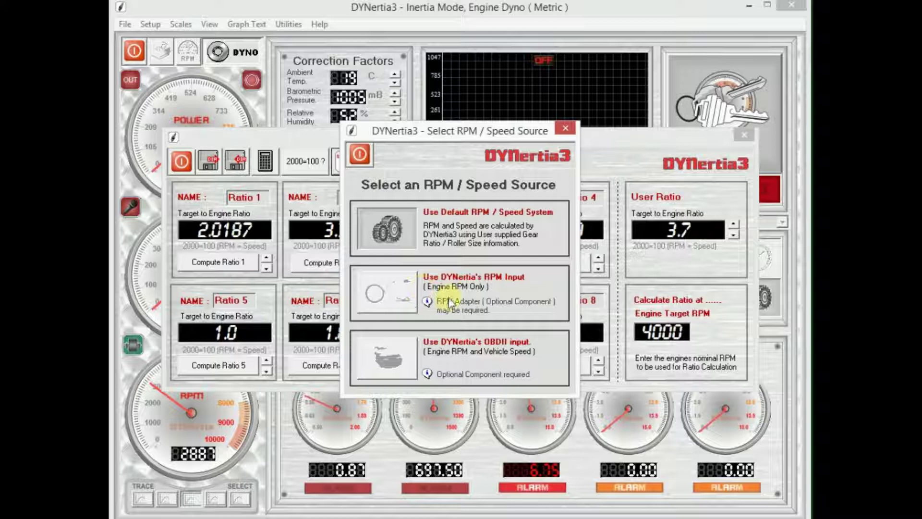
{"action": "left_click", "coordinate": [359, 156]}
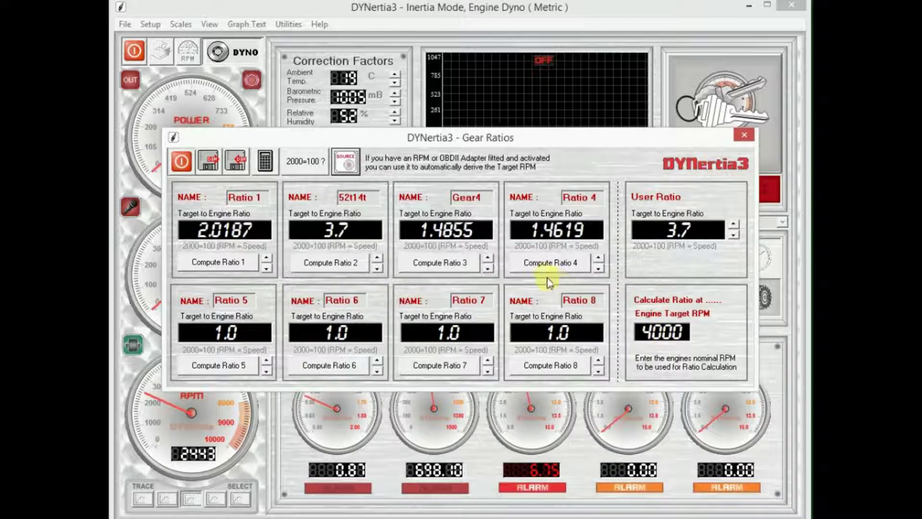
{"action": "left_click", "coordinate": [540, 366]}
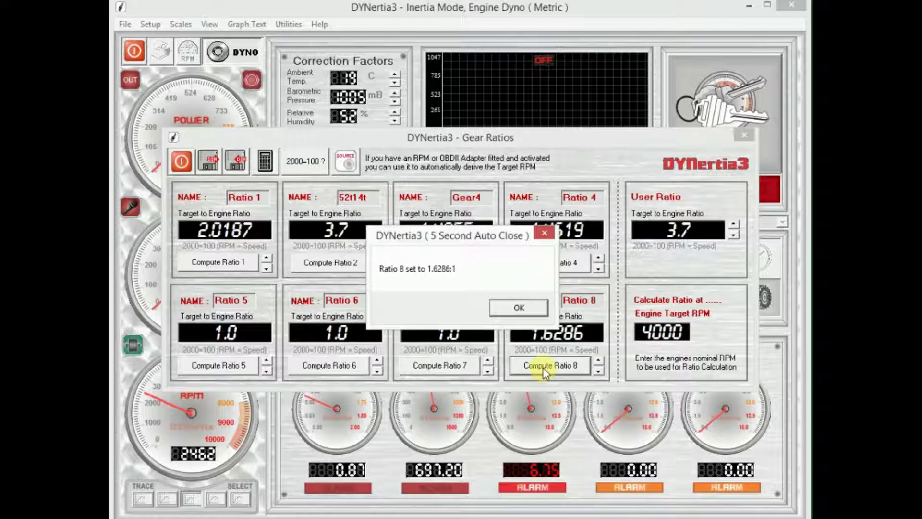
{"action": "left_click", "coordinate": [528, 306]}
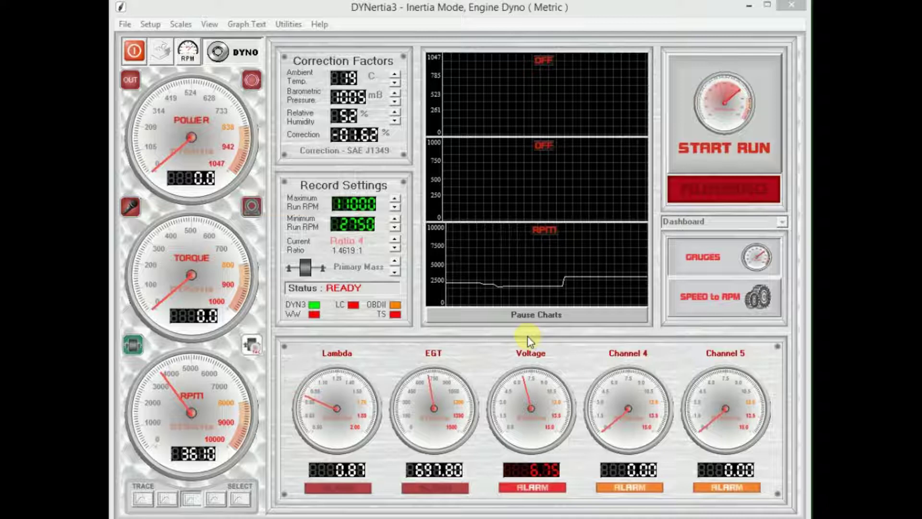
Check the RPM / speed sources from the dashboard, and allow the RPM input to be selected in the hardware setup
{"action": "left_click", "coordinate": [250, 347]}
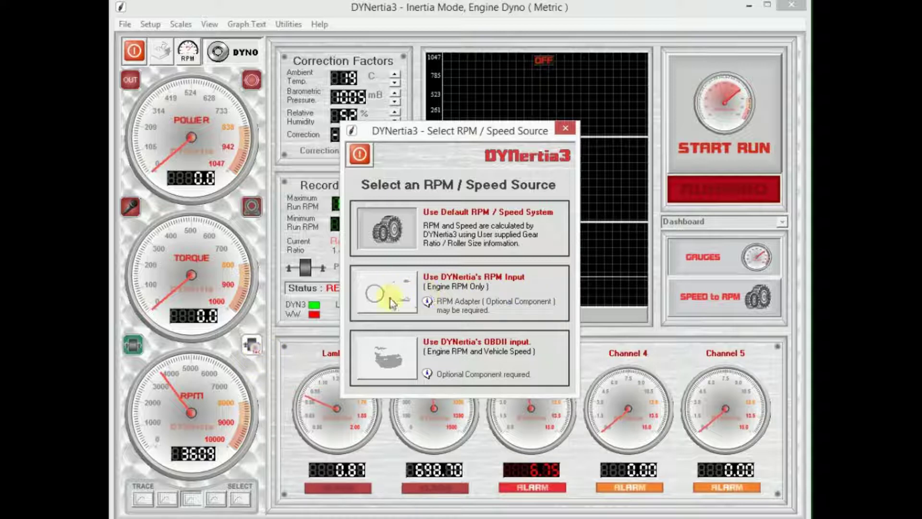
{"action": "left_click", "coordinate": [359, 154]}
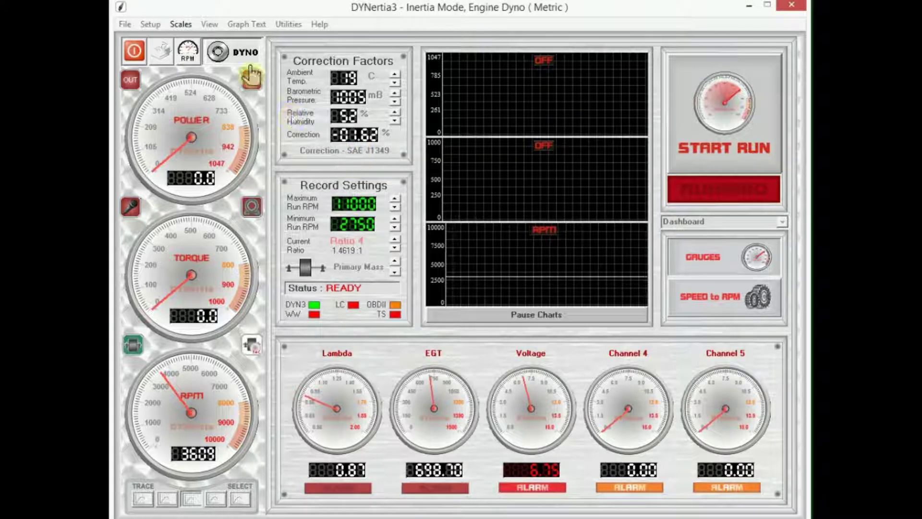
{"action": "left_click", "coordinate": [241, 54]}
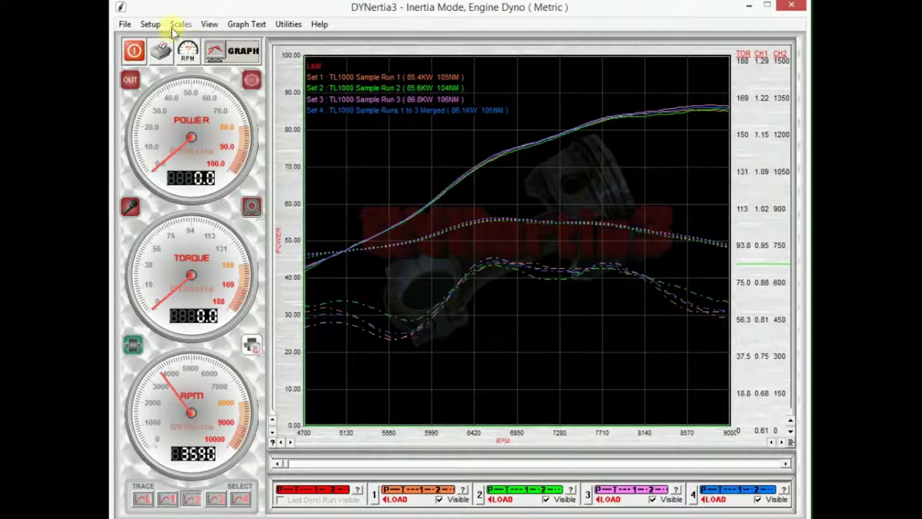
{"action": "left_click", "coordinate": [156, 26]}
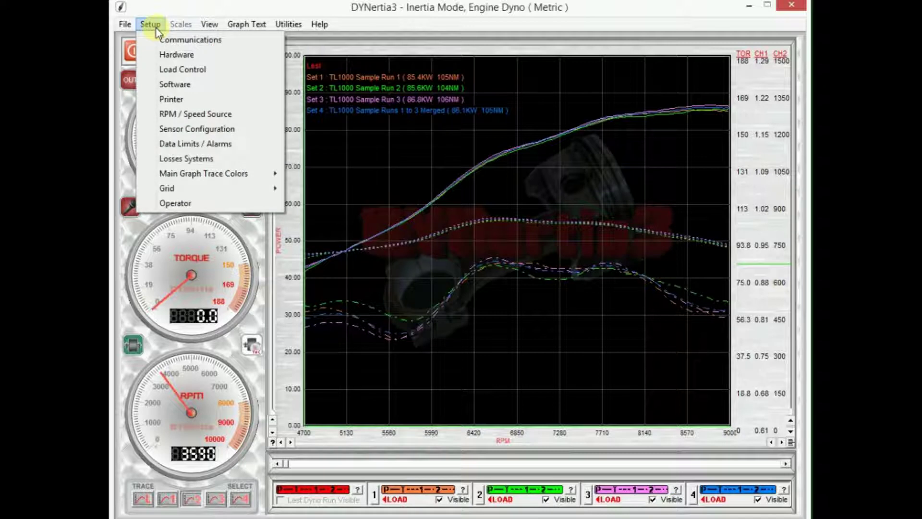
{"action": "left_click", "coordinate": [173, 54]}
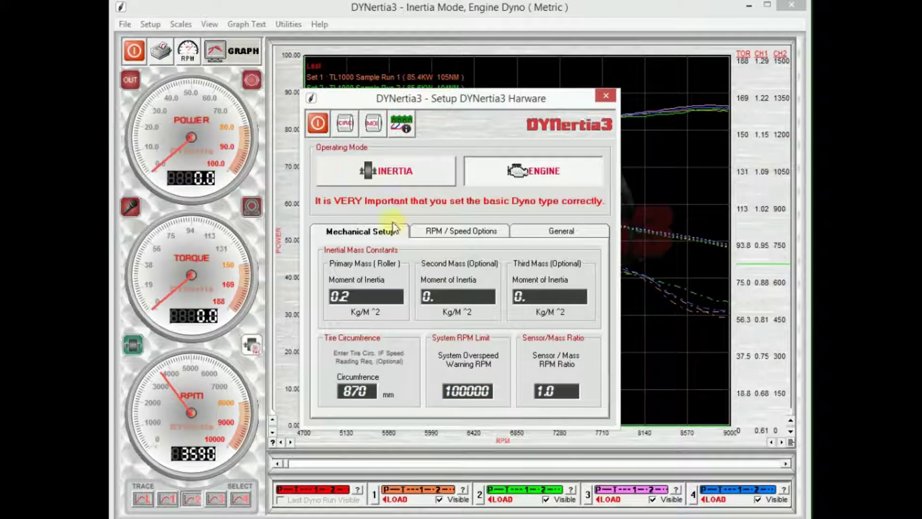
{"action": "left_click", "coordinate": [424, 231]}
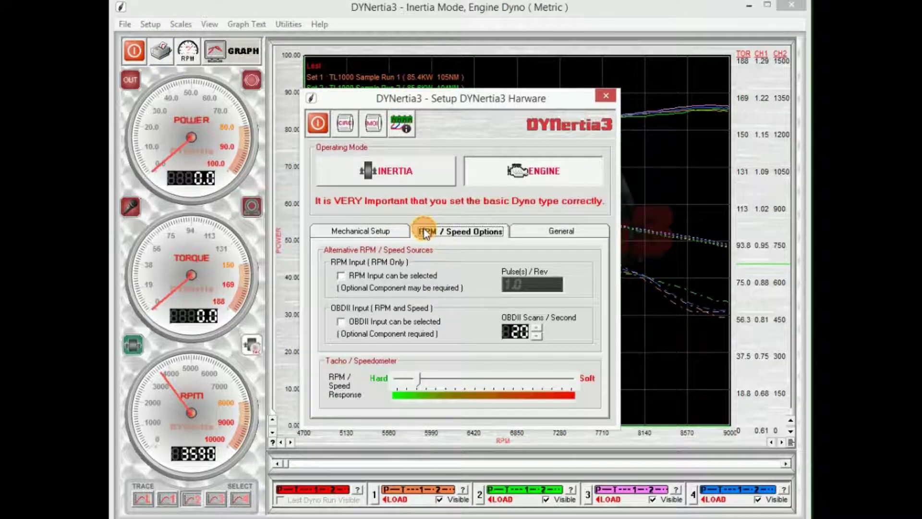
{"action": "left_click", "coordinate": [342, 278]}
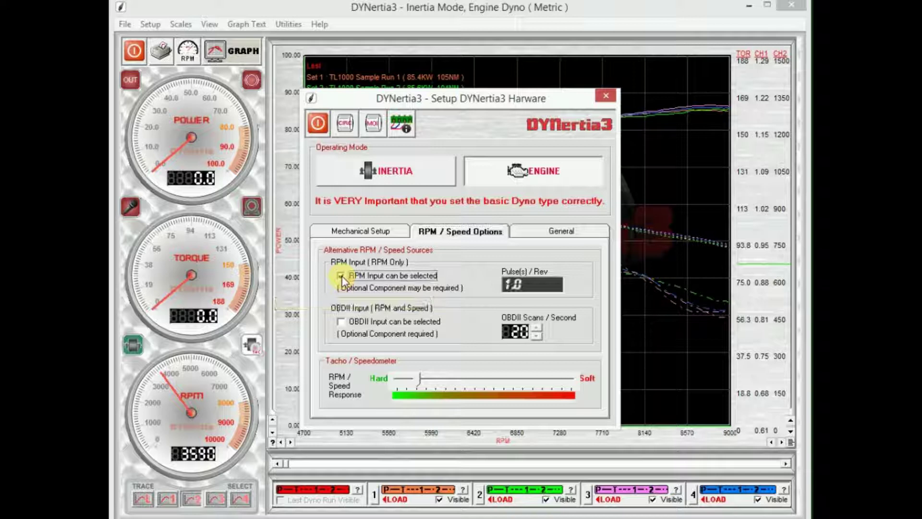
Set the RPM input's pulses per rev to 0.5
{"action": "left_click", "coordinate": [513, 288]}
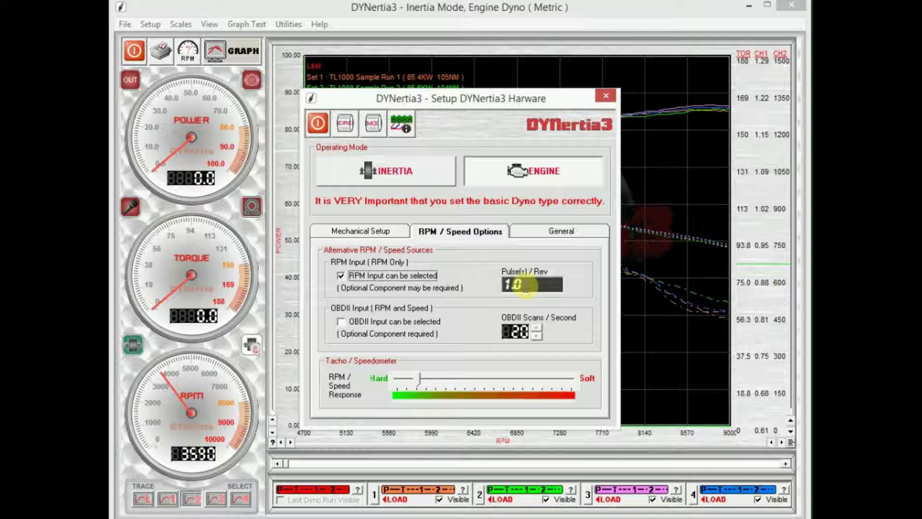
{"action": "double_click", "coordinate": [505, 285]}
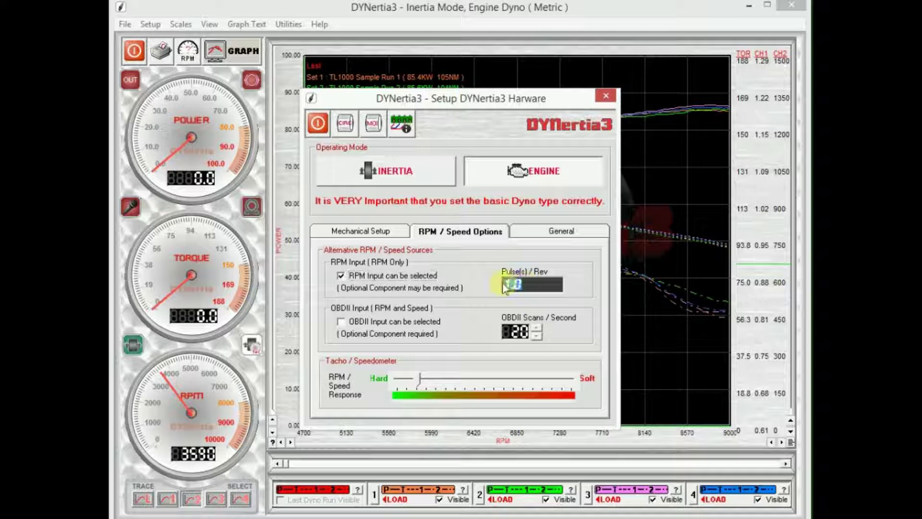
{"action": "type", "text": "0.5"}
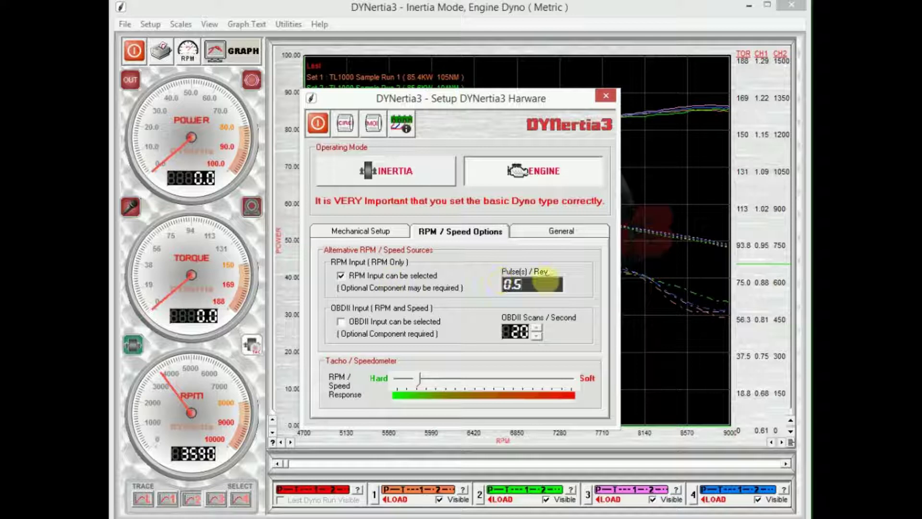
Set the RPM input's pulses per rev to 1 and close the hardware setup
{"action": "left_click_drag", "start_coordinate": [540, 284], "coordinate": [502, 284]}
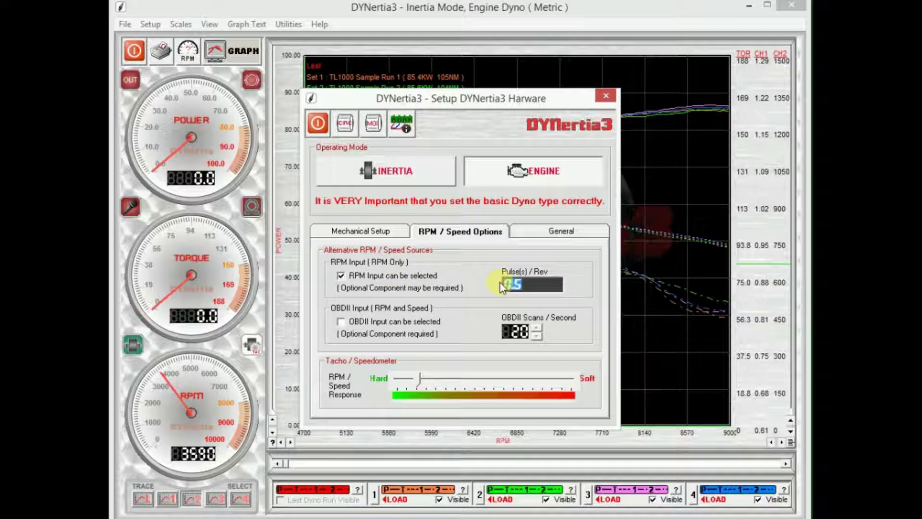
{"action": "type", "text": "1"}
{"action": "left_click", "coordinate": [317, 122]}
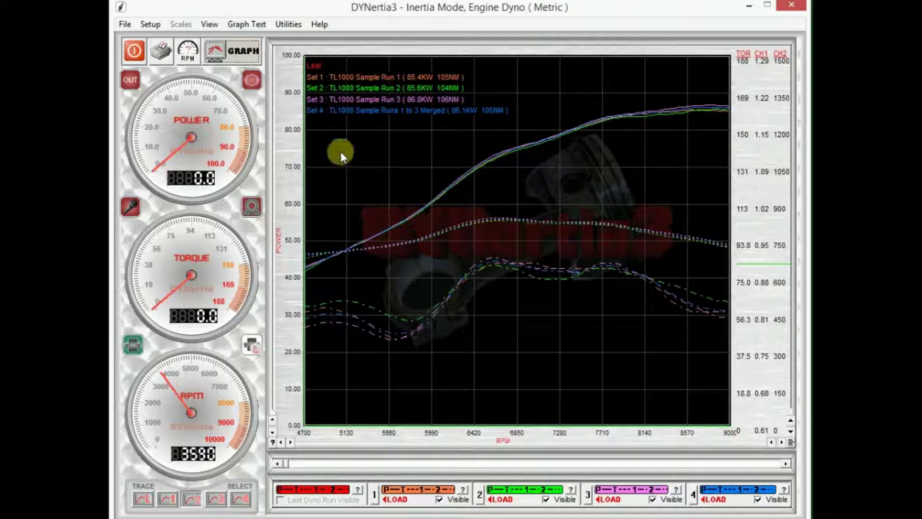
View the hardware connections diagram from the hardware setup, and close both windows
{"action": "left_click", "coordinate": [150, 25]}
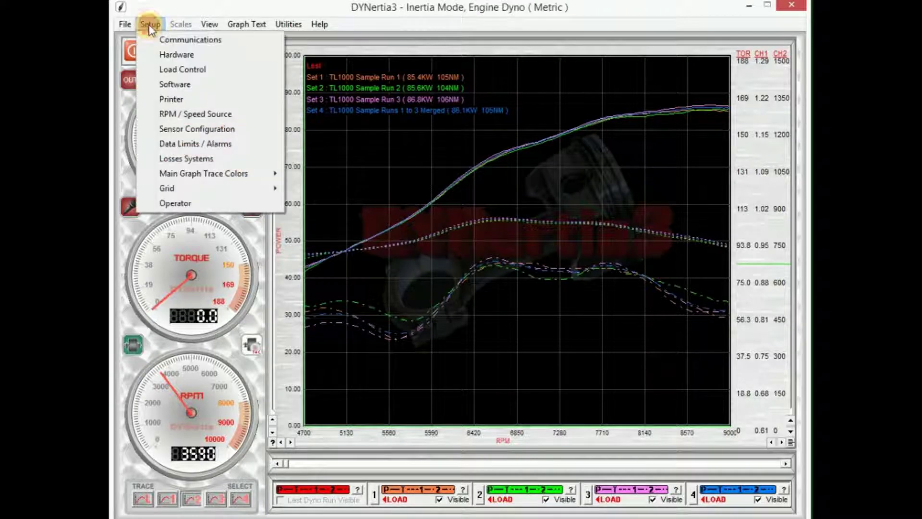
{"action": "left_click", "coordinate": [165, 55]}
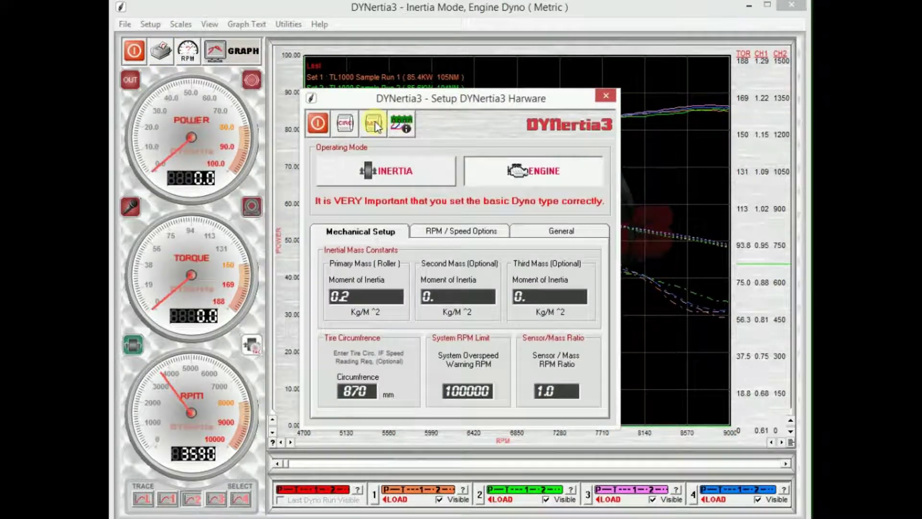
{"action": "left_click", "coordinate": [405, 125]}
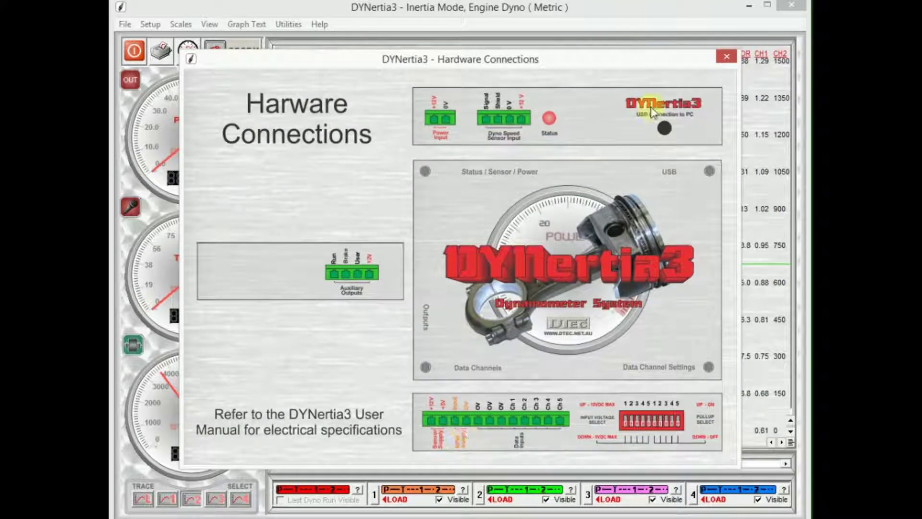
{"action": "left_click", "coordinate": [726, 56]}
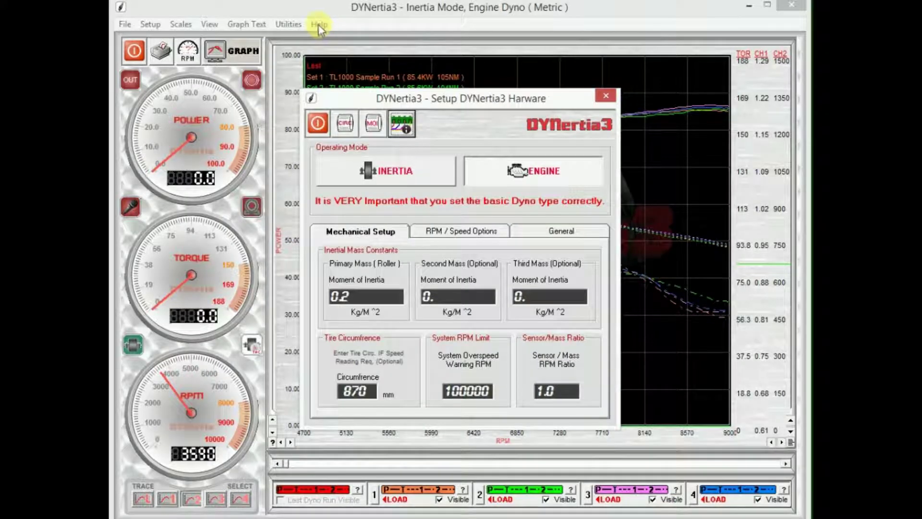
{"action": "left_click", "coordinate": [317, 123]}
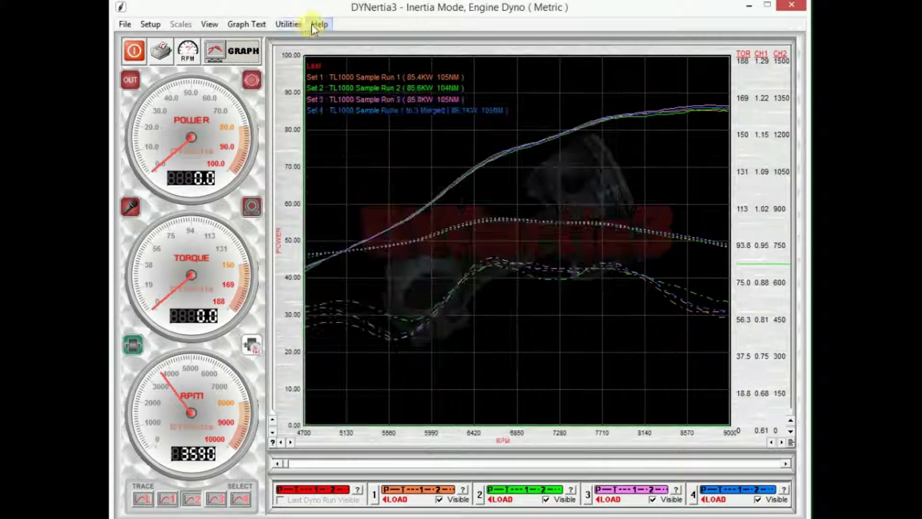
Select DYNertia's RPM input as the RPM / speed source and close the source selection
{"action": "left_click", "coordinate": [316, 25]}
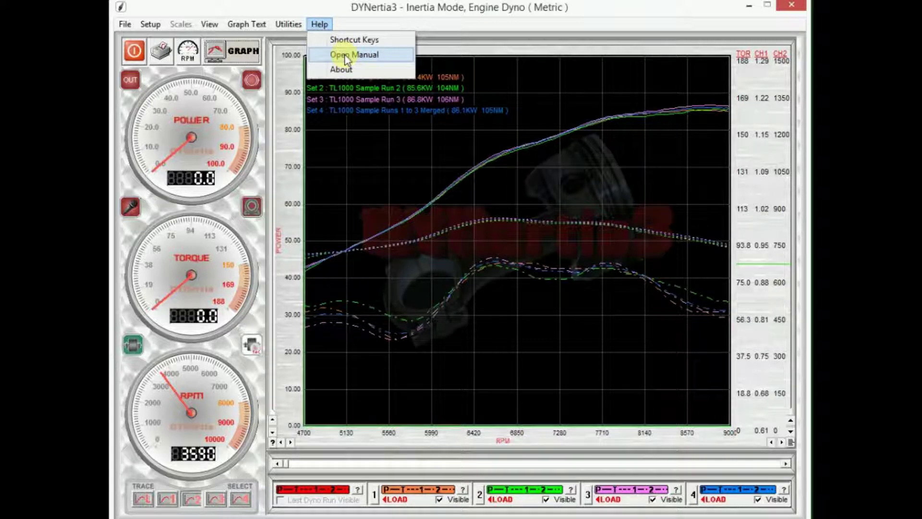
{"action": "left_click", "coordinate": [151, 24]}
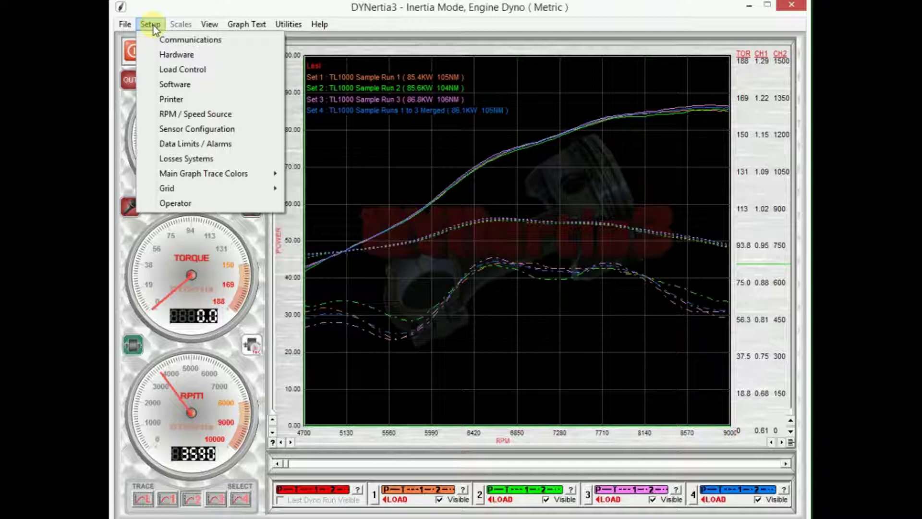
{"action": "left_click", "coordinate": [186, 115]}
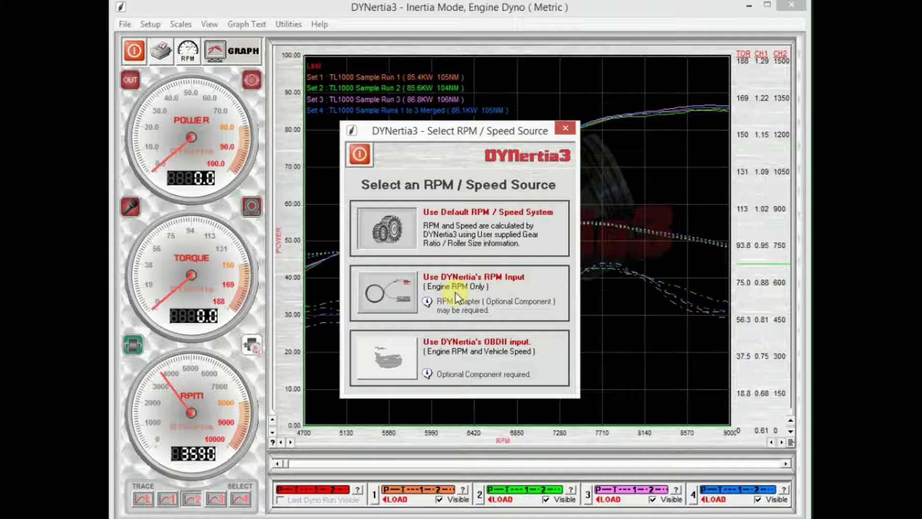
{"action": "left_click", "coordinate": [398, 296]}
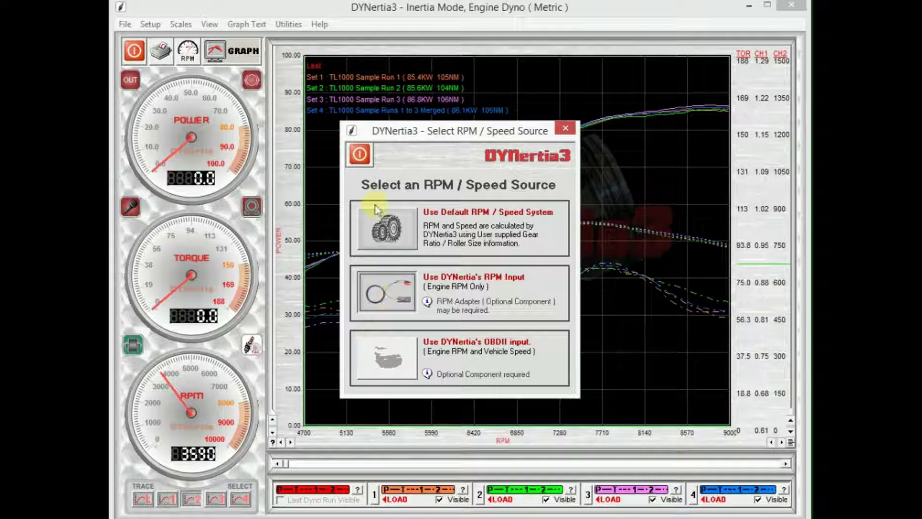
{"action": "left_click", "coordinate": [359, 155]}
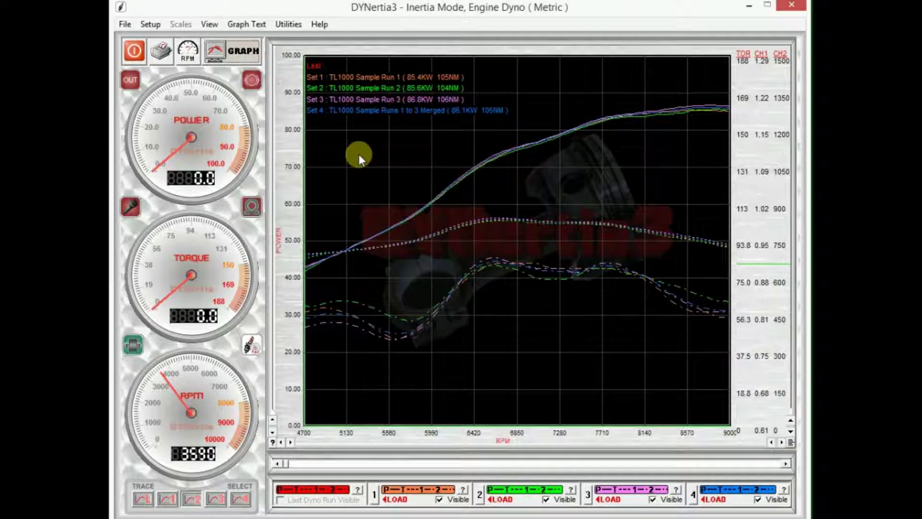
Return to the dyno dashboard and set the RPM / speed source to the default RPM / Speed system
{"action": "left_click", "coordinate": [243, 53]}
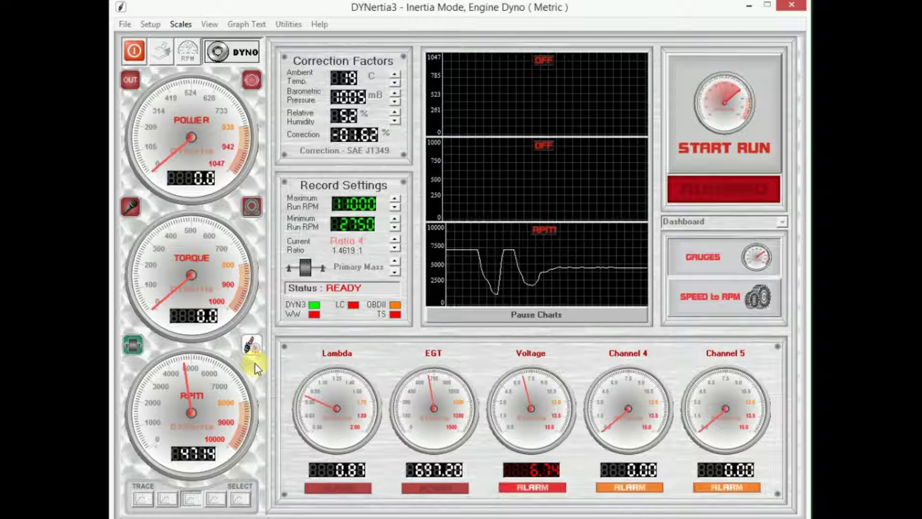
{"action": "left_click", "coordinate": [252, 346]}
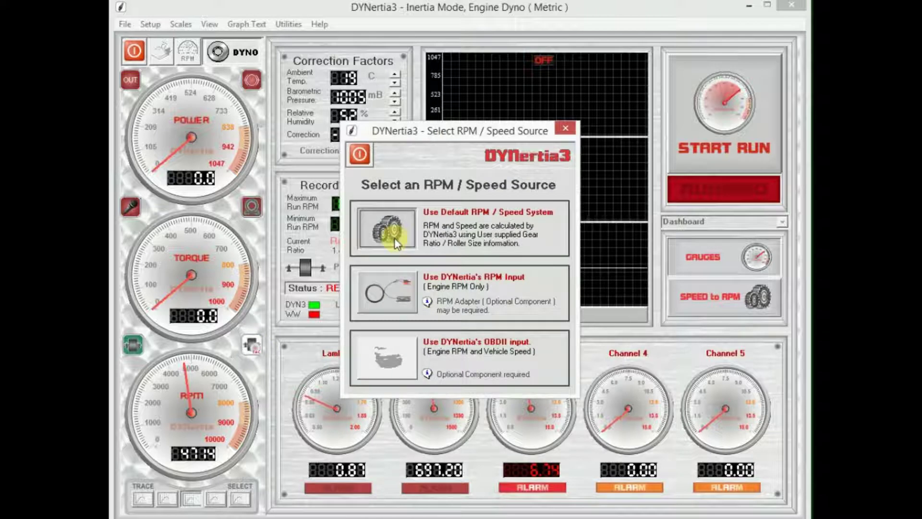
{"action": "left_click", "coordinate": [359, 158]}
Look over the stored gear ratios, and switch the current ratio in the record settings to 52t14t and back to Ratio 4
{"action": "left_click", "coordinate": [699, 298]}
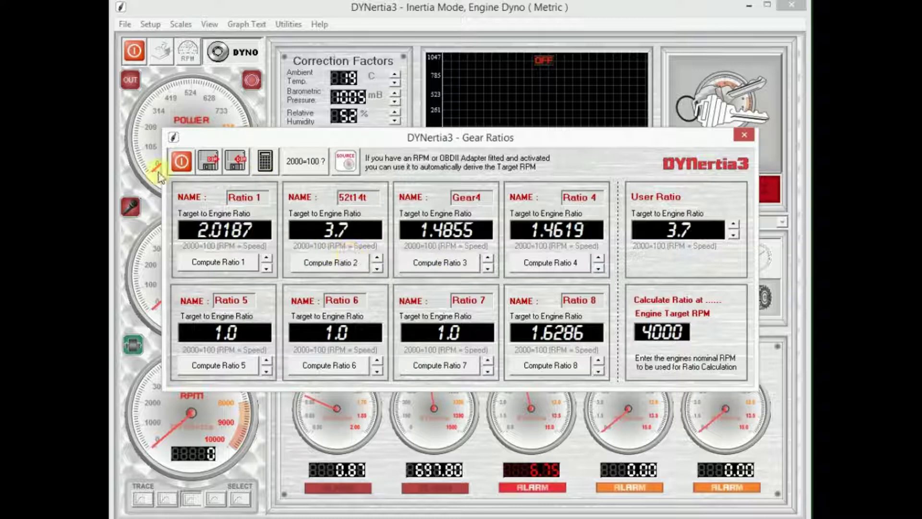
{"action": "left_click", "coordinate": [181, 161]}
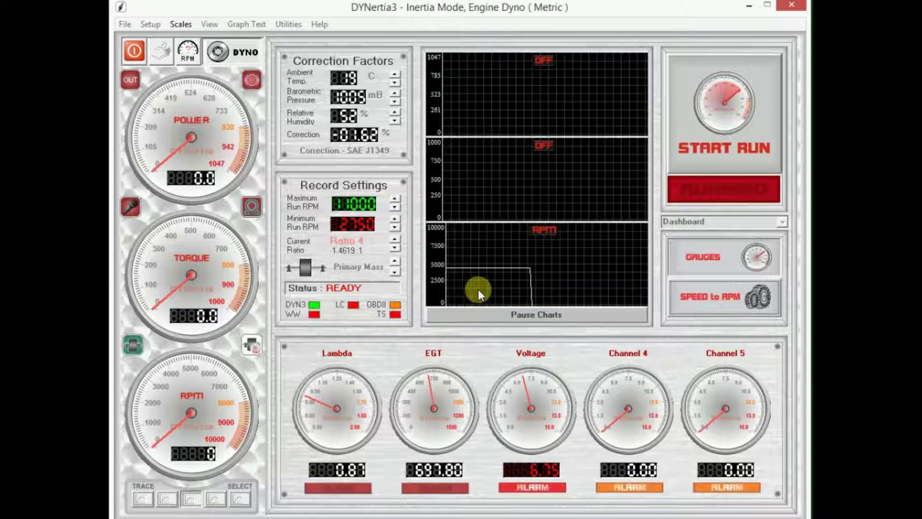
{"action": "left_click", "coordinate": [394, 249]}
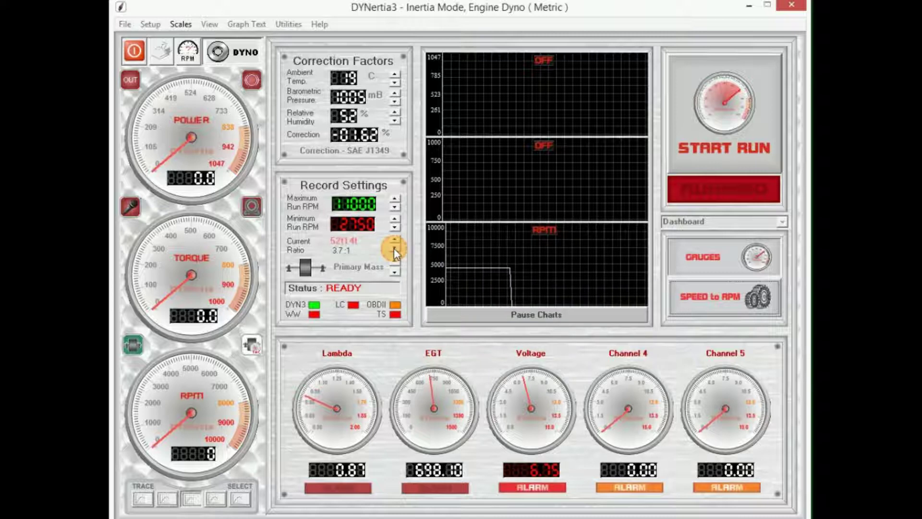
{"action": "left_click", "coordinate": [394, 242]}
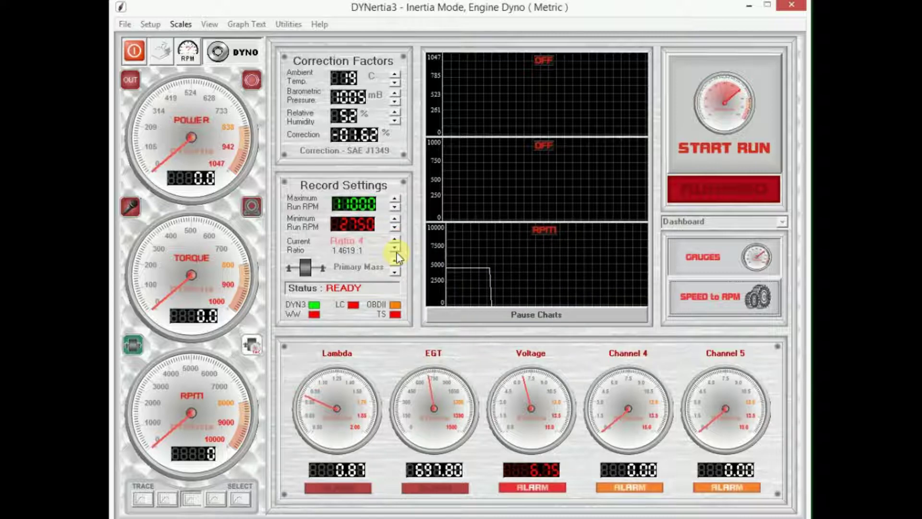
Set the Engine Target RPM for the gear ratio calculation to 3000
{"action": "left_click", "coordinate": [699, 296]}
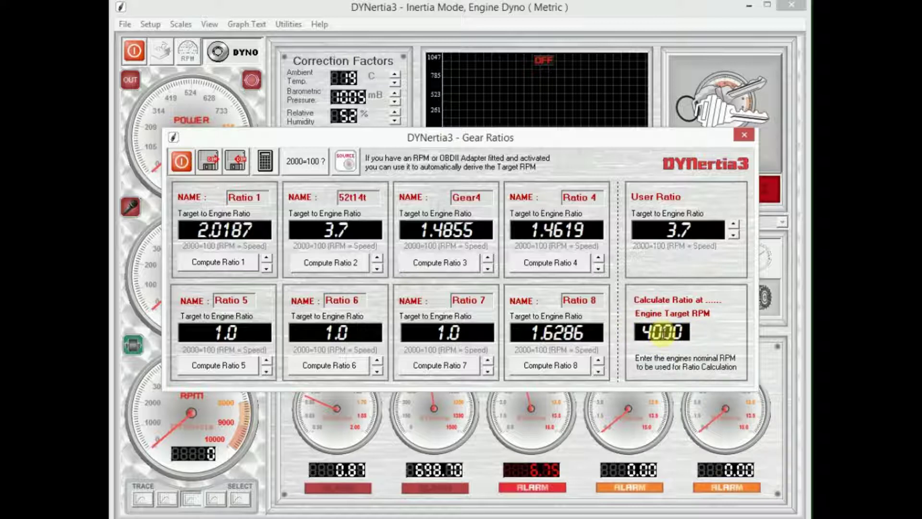
{"action": "left_click_drag", "start_coordinate": [639, 332], "coordinate": [682, 331]}
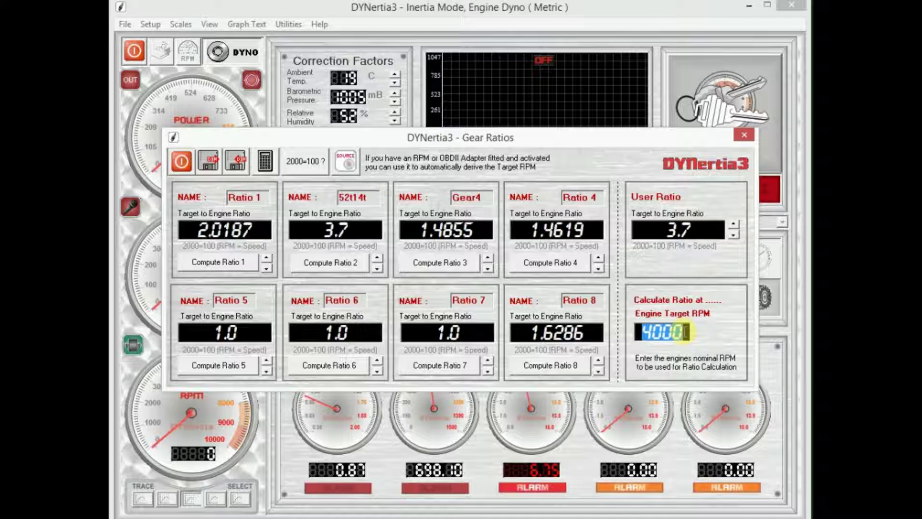
{"action": "type", "text": "3"}
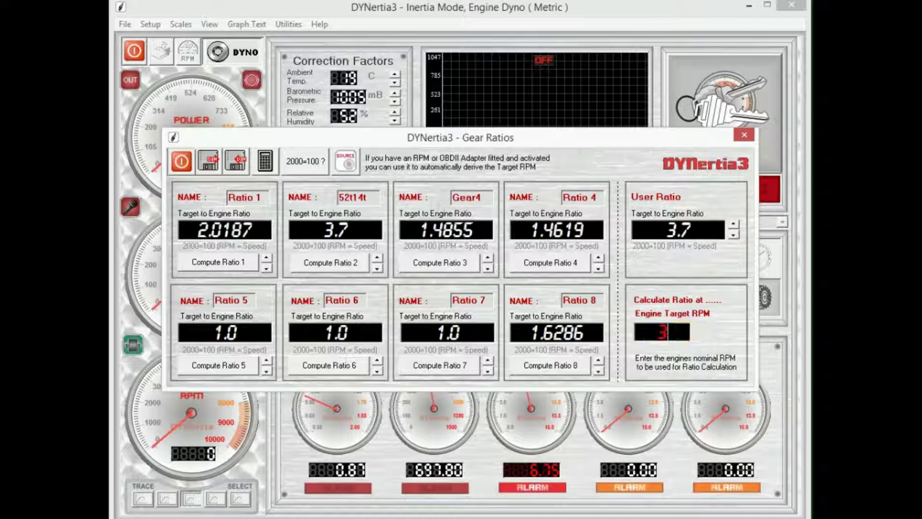
{"action": "type", "text": "000"}
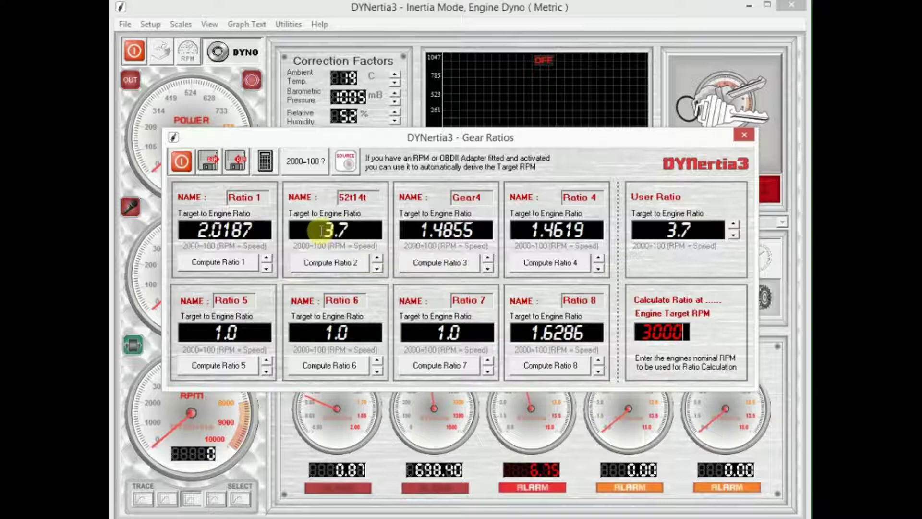
Define Ratio 6 from engine RPM and vehicle speed as 3500=140, and accept the calculated ratio
{"action": "left_click_drag", "start_coordinate": [326, 331], "coordinate": [361, 331]}
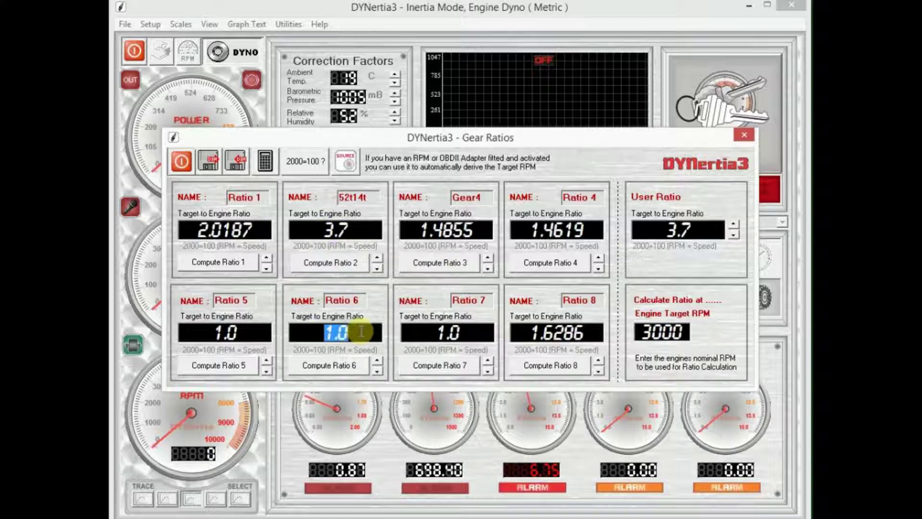
{"action": "type", "text": "3500"}
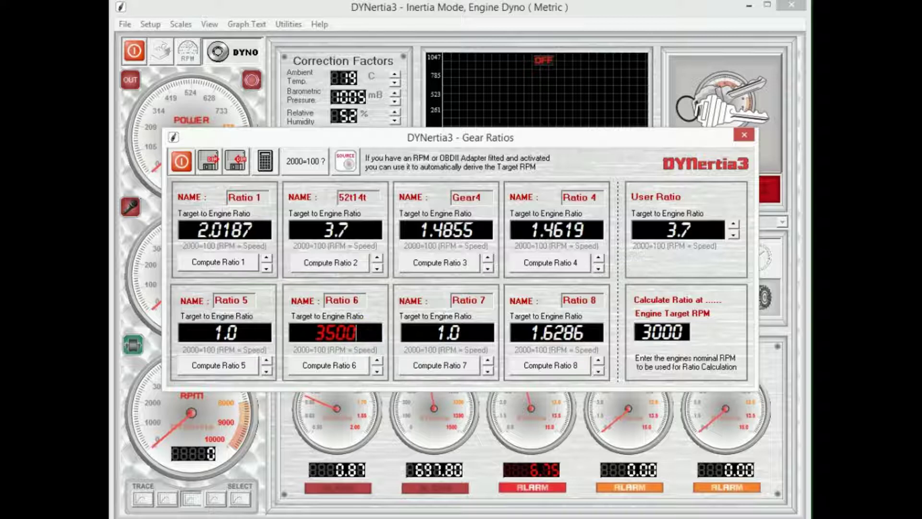
{"action": "type", "text": ":"}
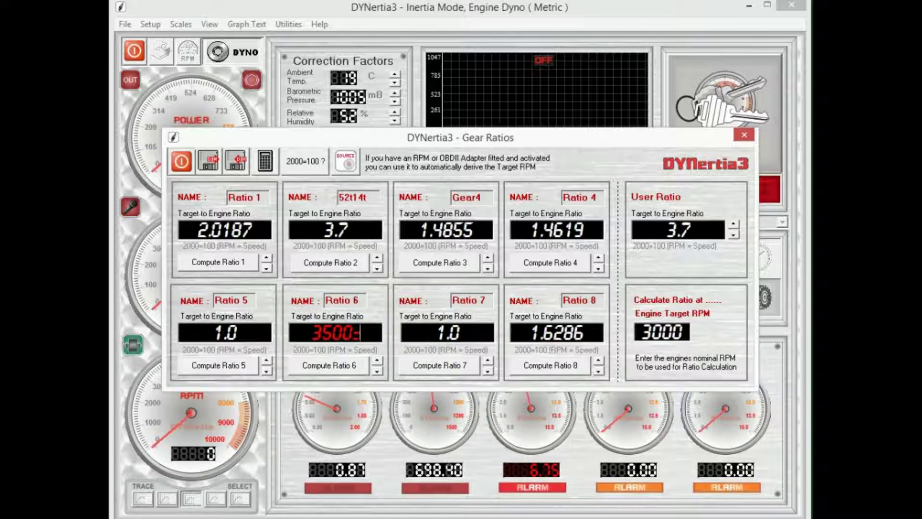
{"action": "type", "text": "140"}
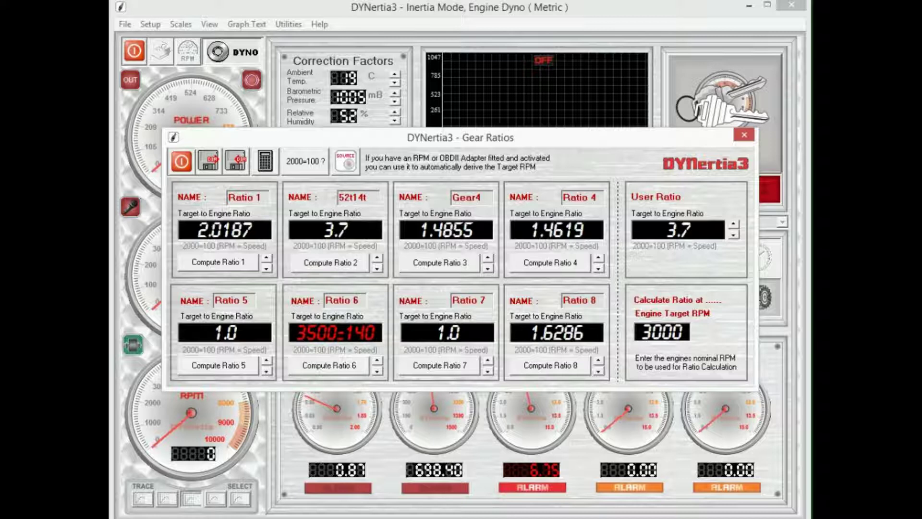
{"action": "key", "text": "Return"}
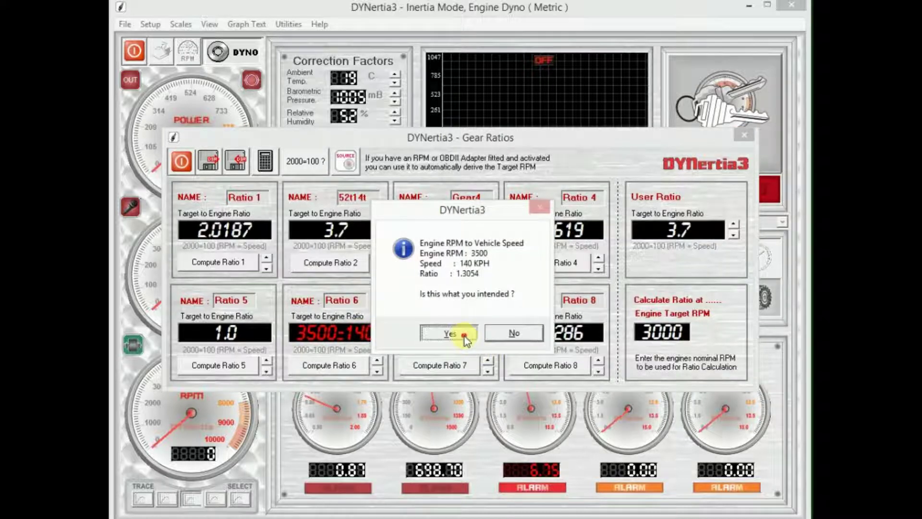
{"action": "left_click", "coordinate": [464, 335]}
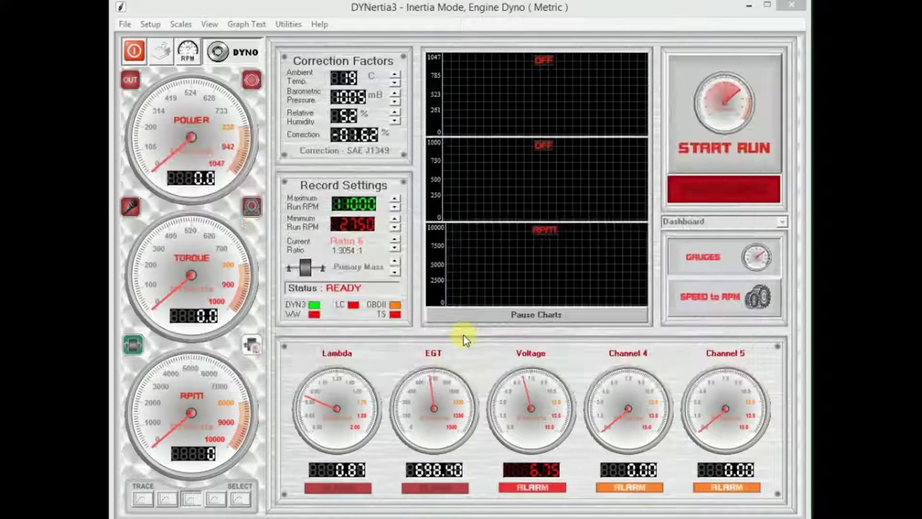
Review the available RPM / speed source options from the dashboard and close the selection without changes
{"action": "left_click", "coordinate": [253, 346]}
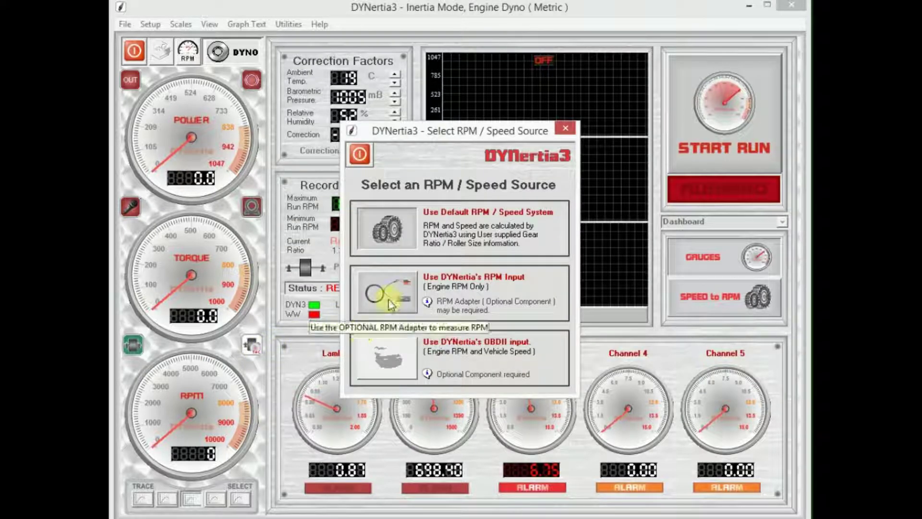
{"action": "left_click", "coordinate": [360, 155]}
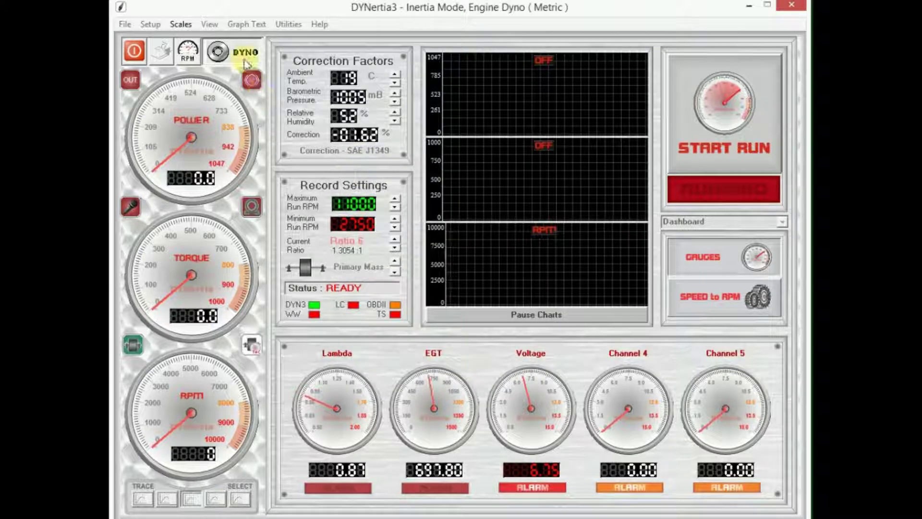